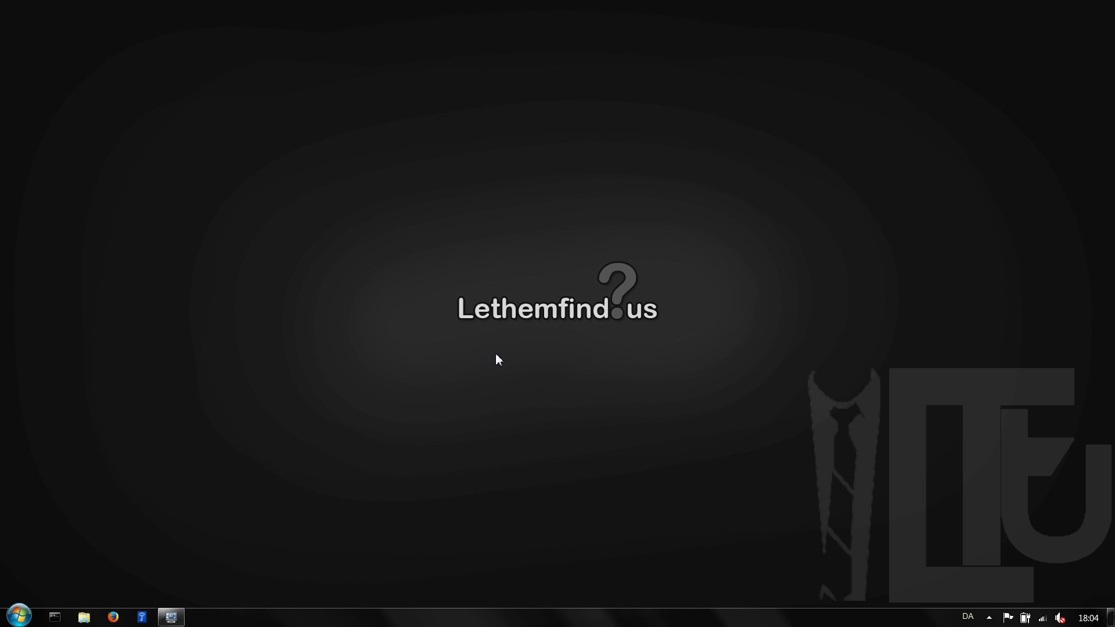
Step: Launch Firefox from the taskbar so the Start Page with its Google search box appears
key(super+3)
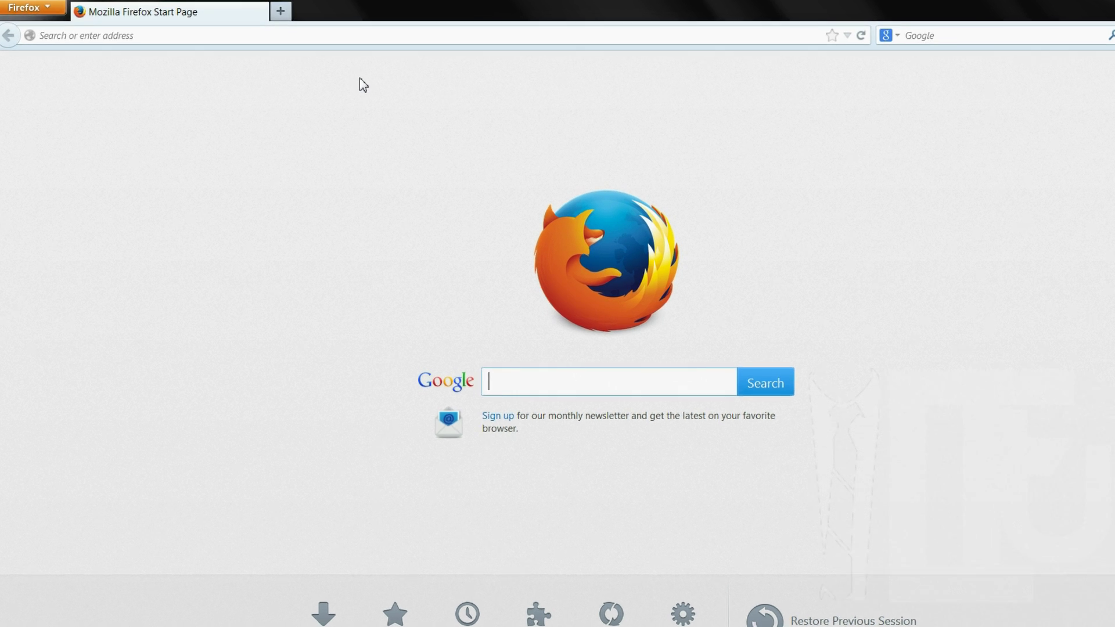
Step: Open Firefox Options on the Privacy panel and tell sites not to track you
key(alt)
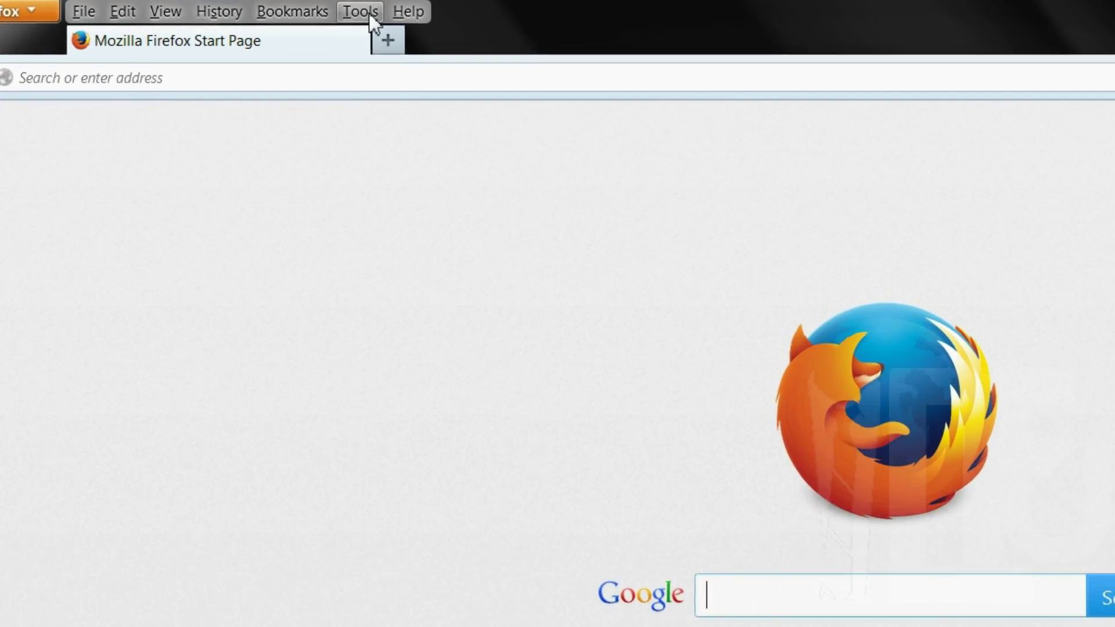
click(366, 12)
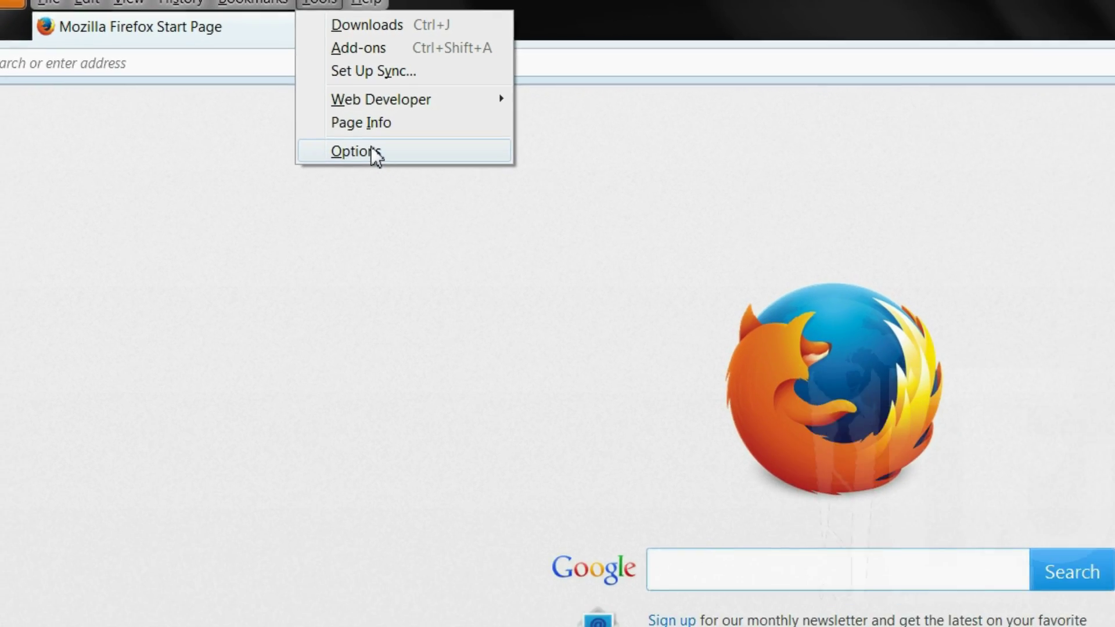
click(371, 148)
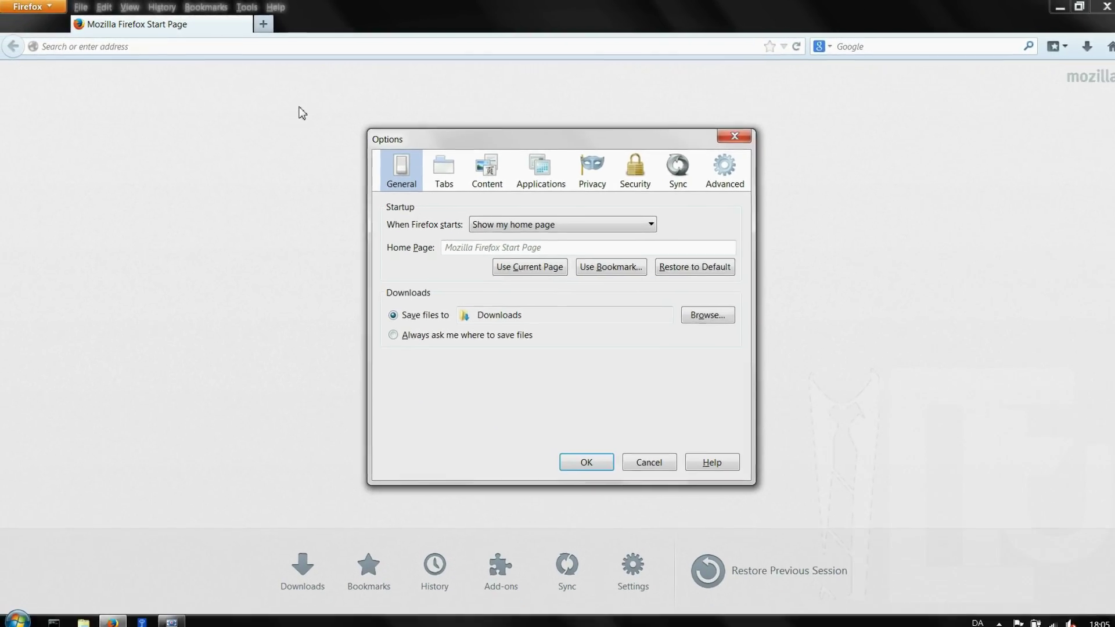
click(465, 138)
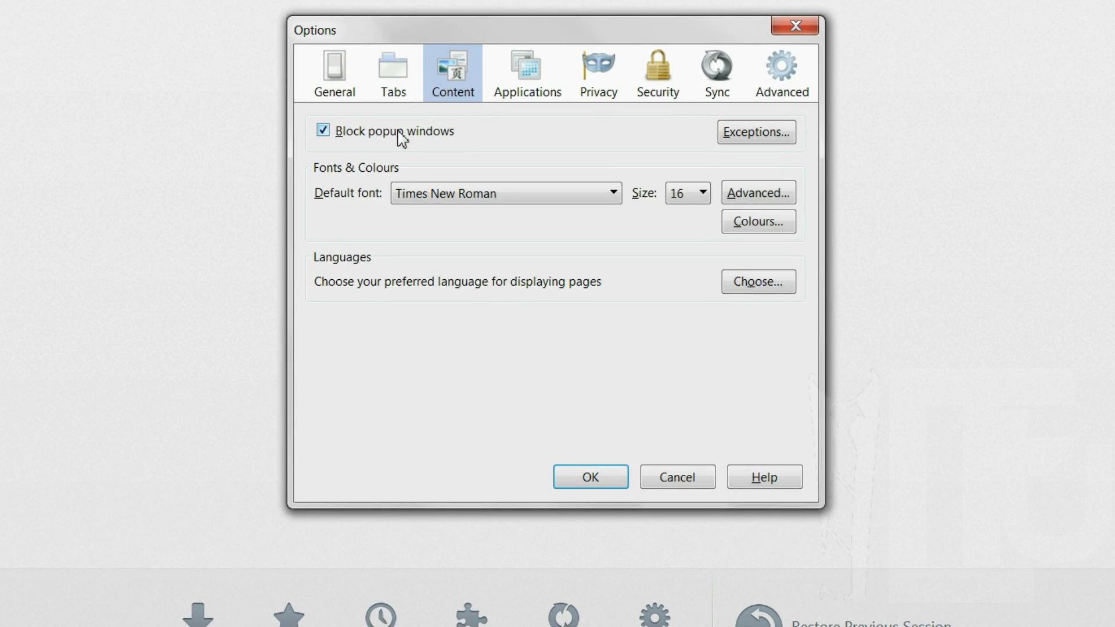
click(590, 91)
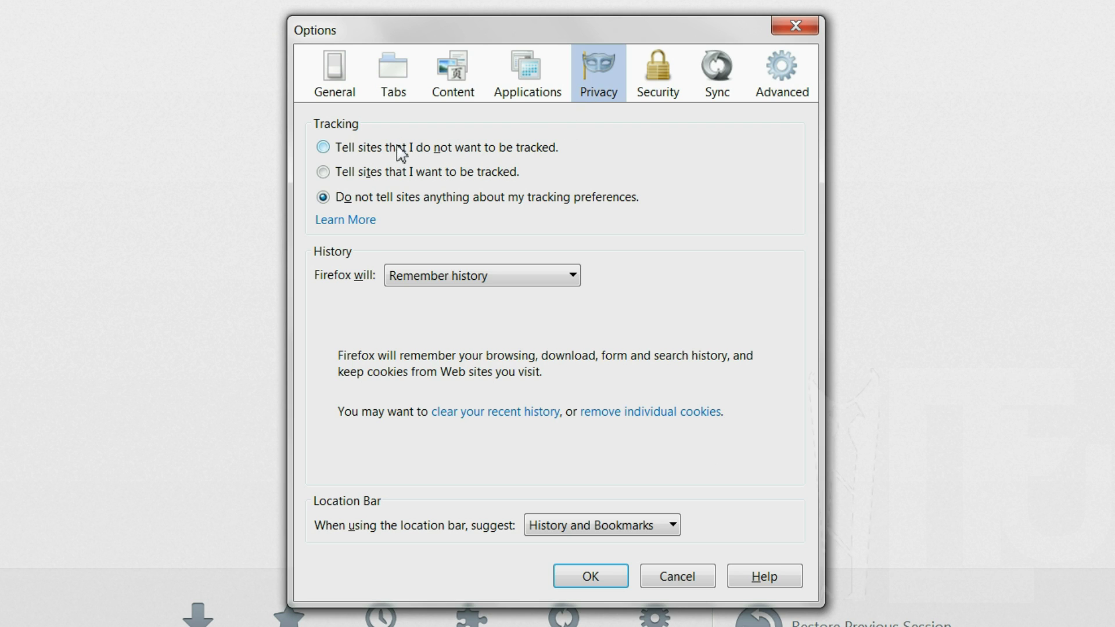
click(418, 150)
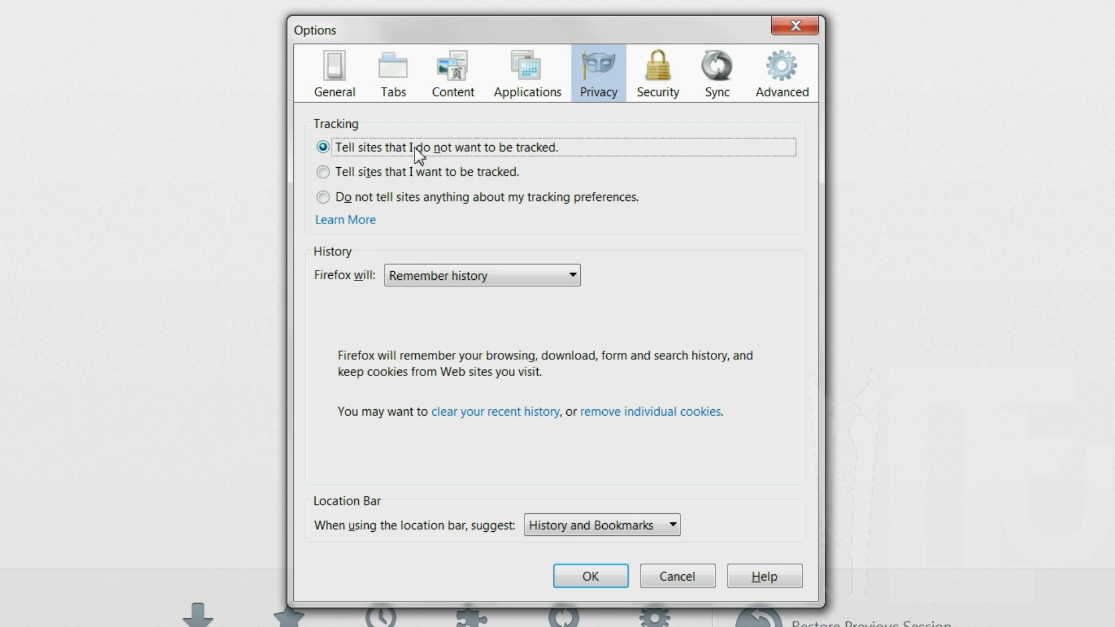
Step: Use custom history settings: no browsing, download, search or form history, always private browsing
click(437, 277)
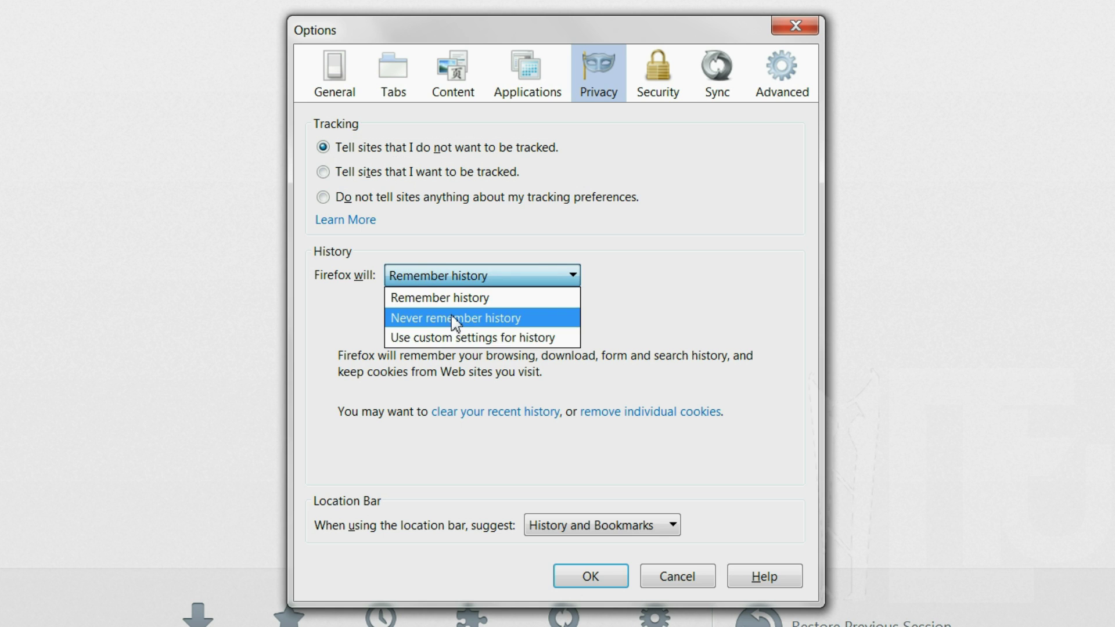
click(456, 337)
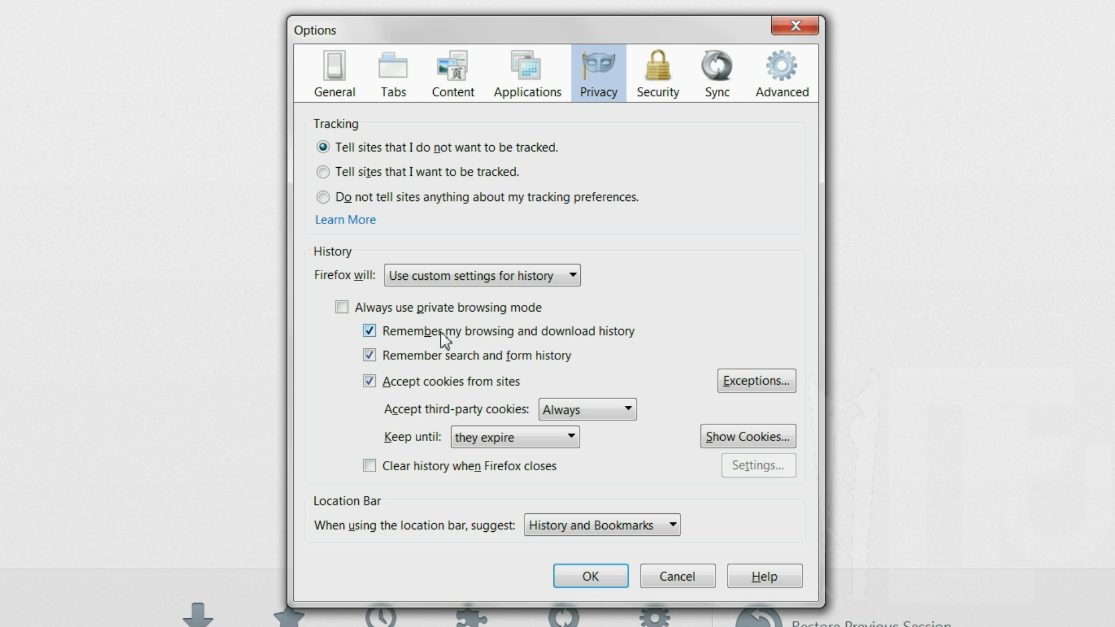
click(448, 342)
click(449, 355)
click(450, 388)
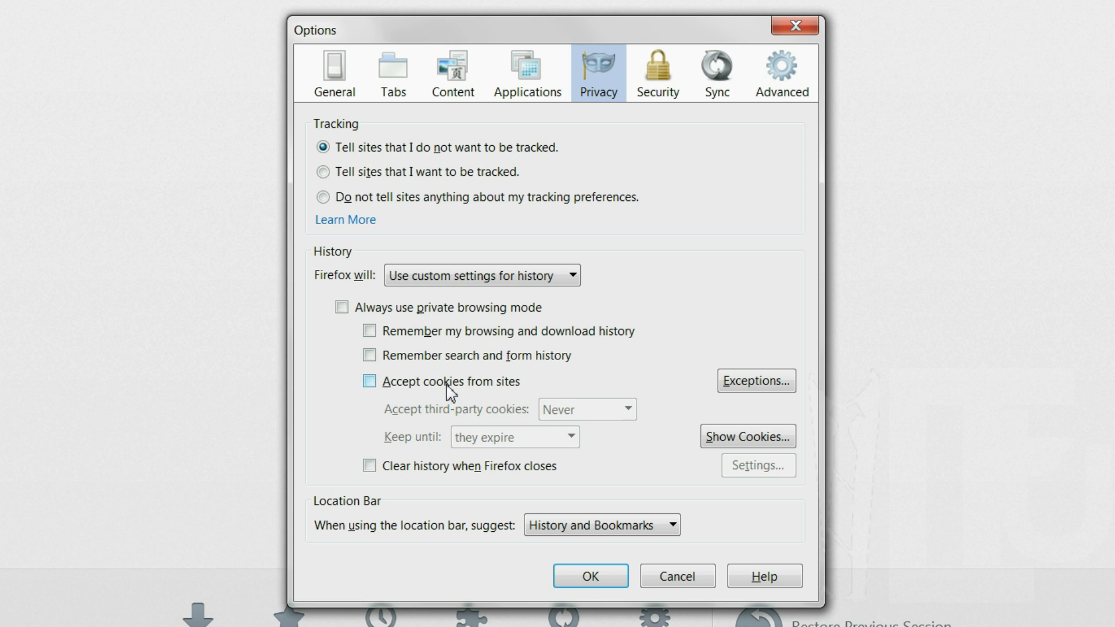
click(421, 314)
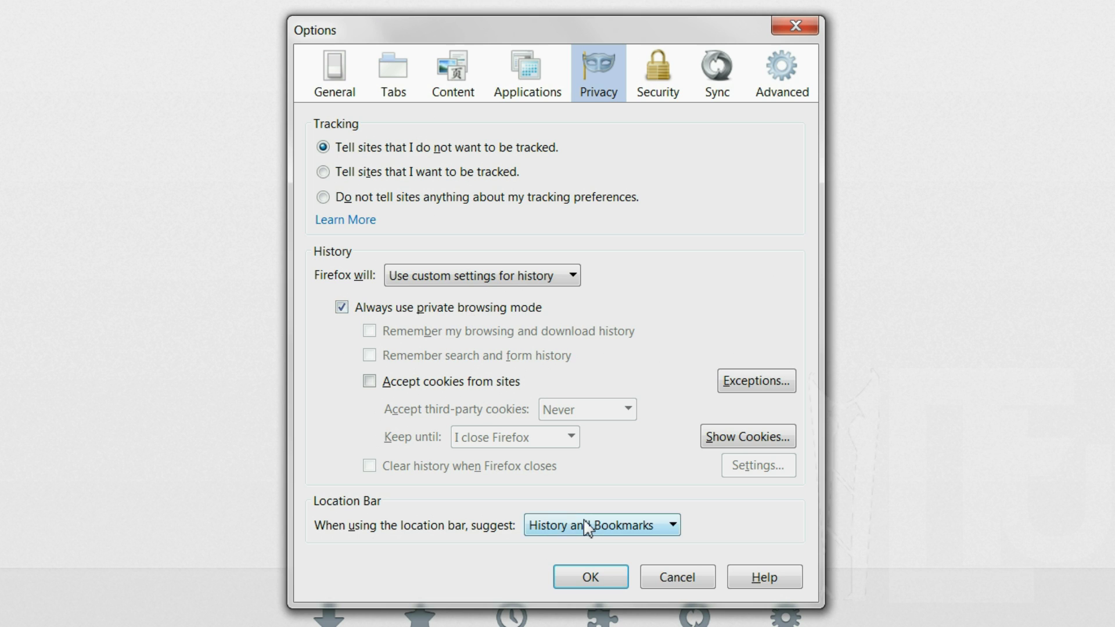
Step: Accept site cookies but never third-party ones, and suggest Nothing in the location bar
click(468, 385)
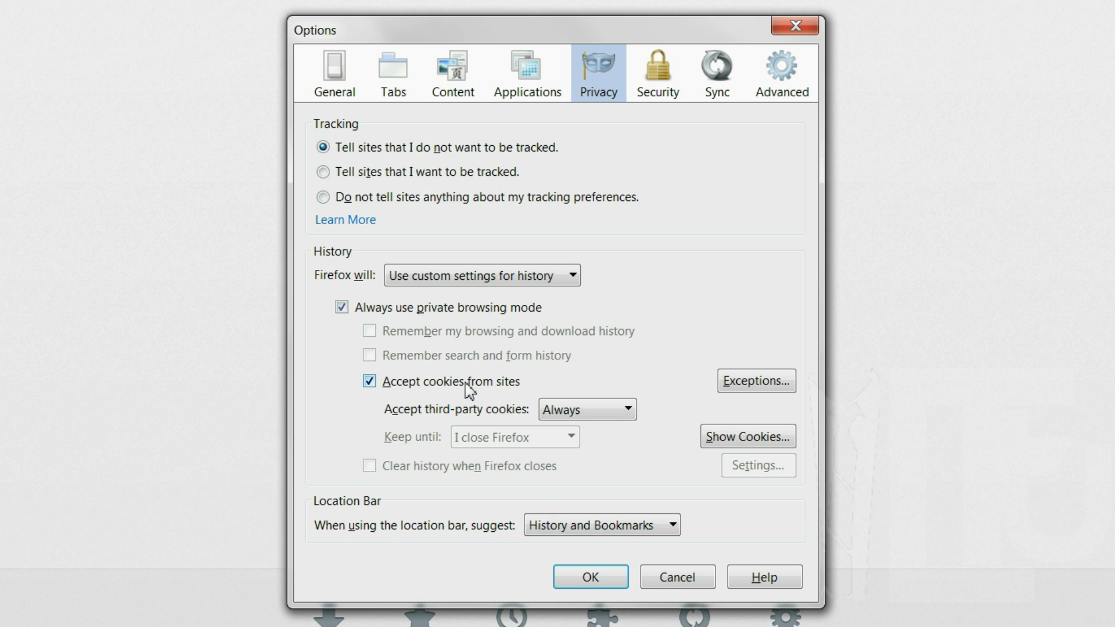
click(593, 414)
click(581, 465)
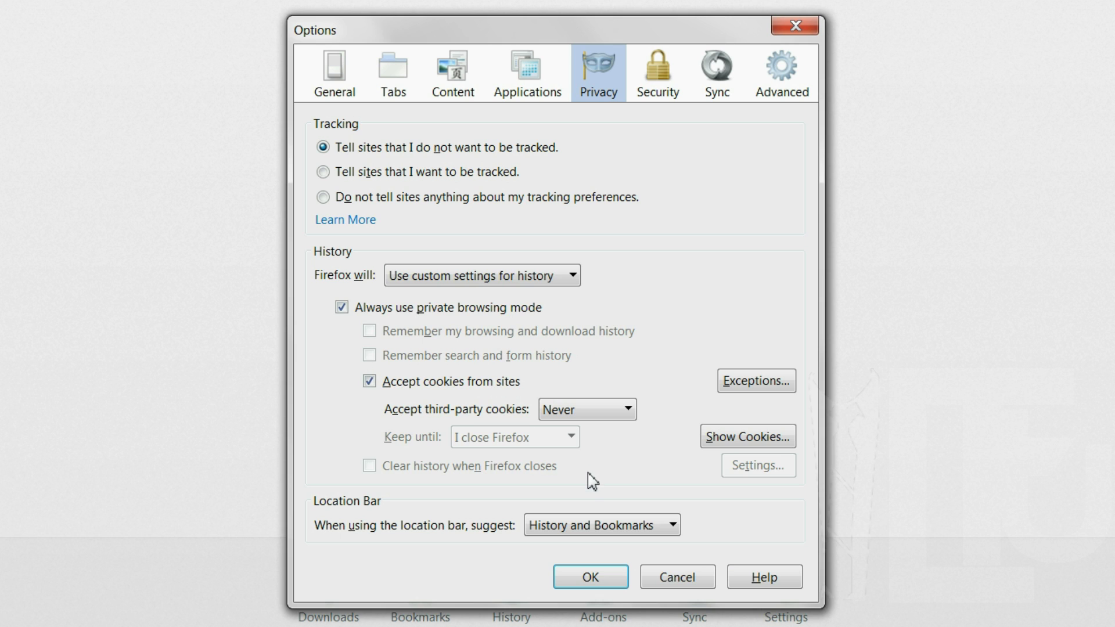
click(595, 517)
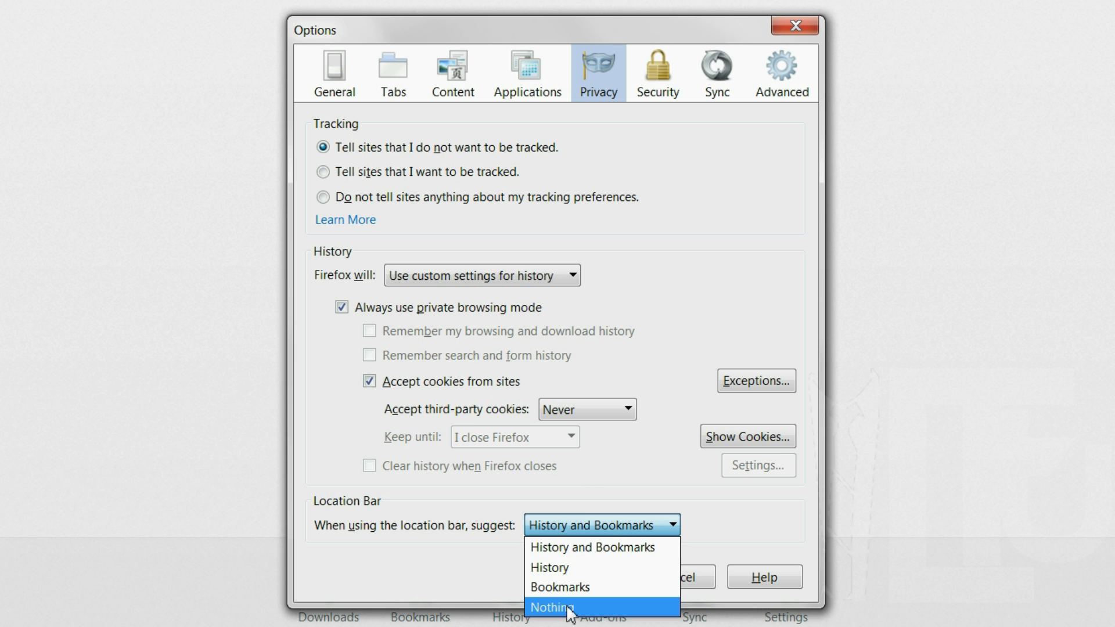
click(570, 610)
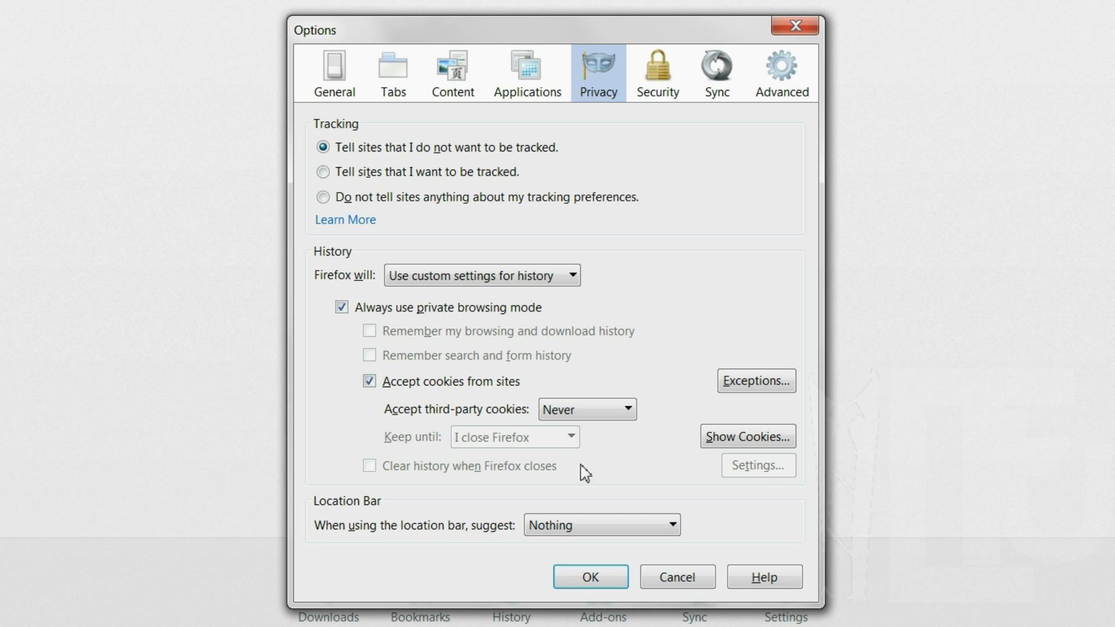
Step: Turn on Use a master password in the Security options and confirm the new password
click(649, 92)
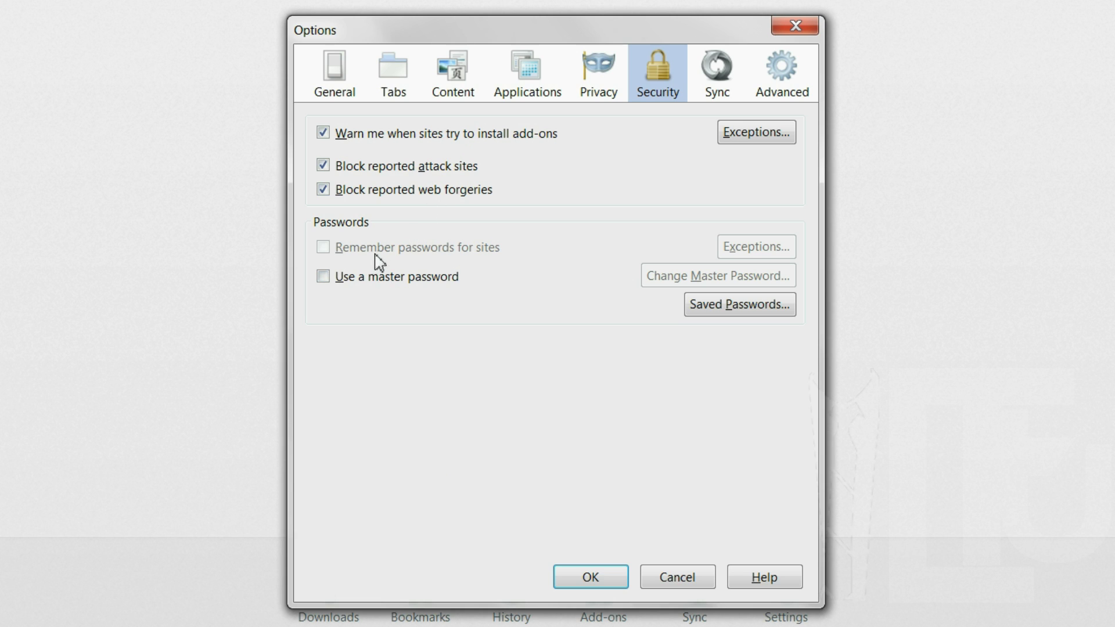
click(379, 282)
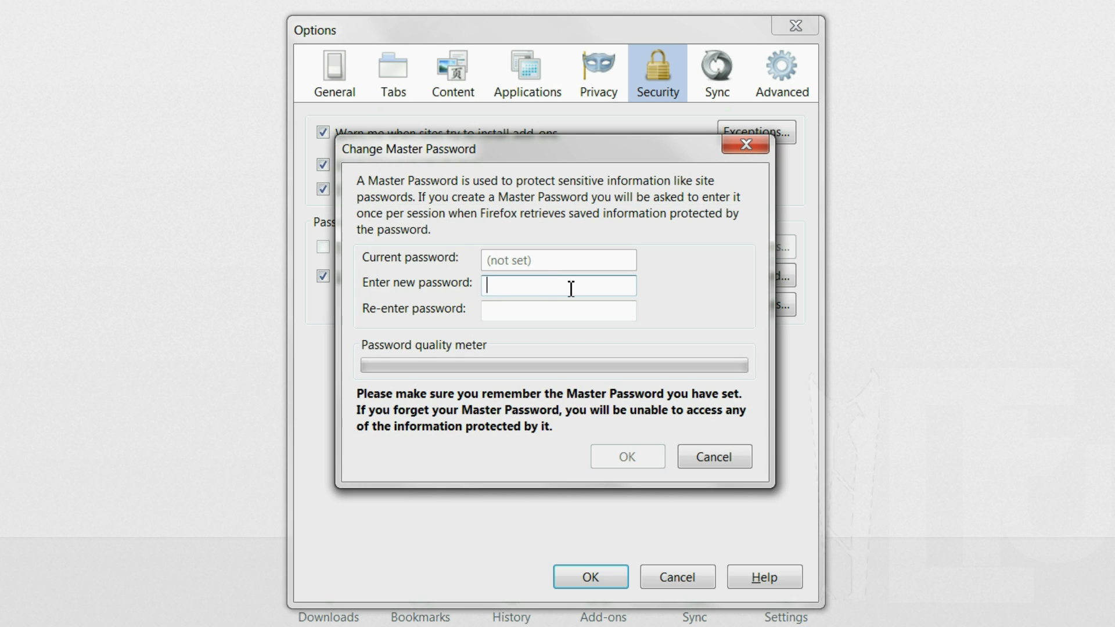
key(Return)
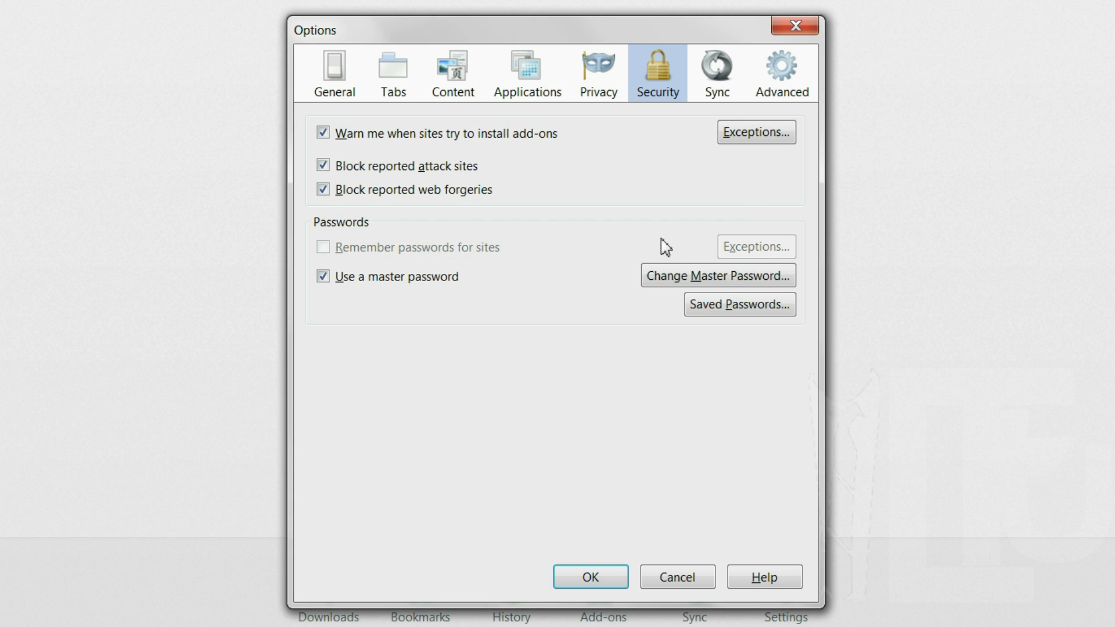
Step: Under Advanced > Data Choices, turn off the Firefox Health Report and the Crash Reporter
click(784, 93)
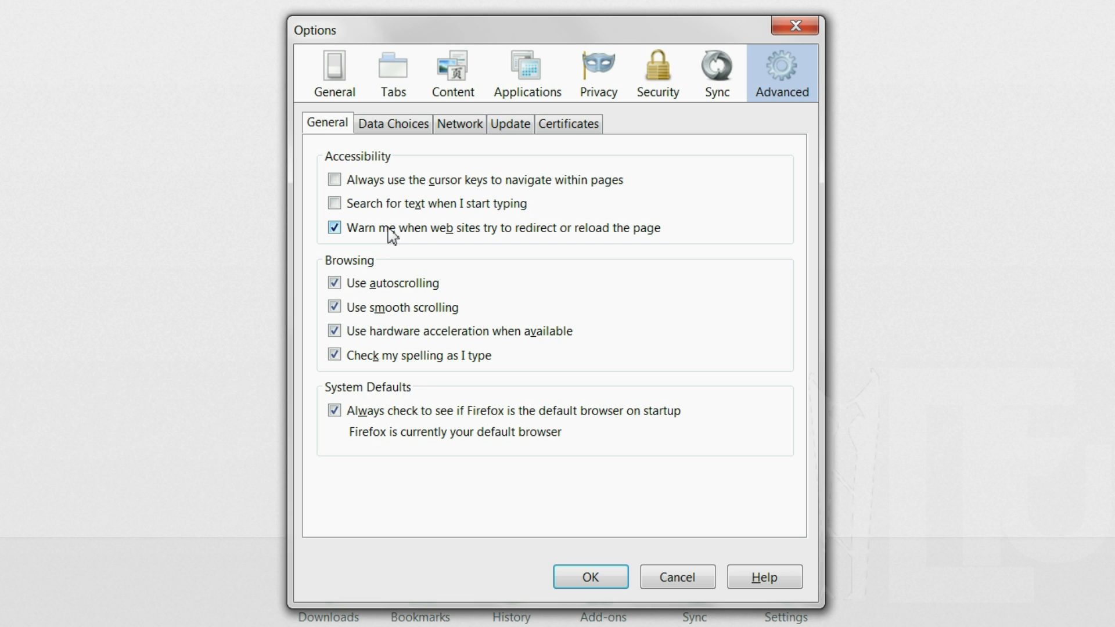
click(400, 125)
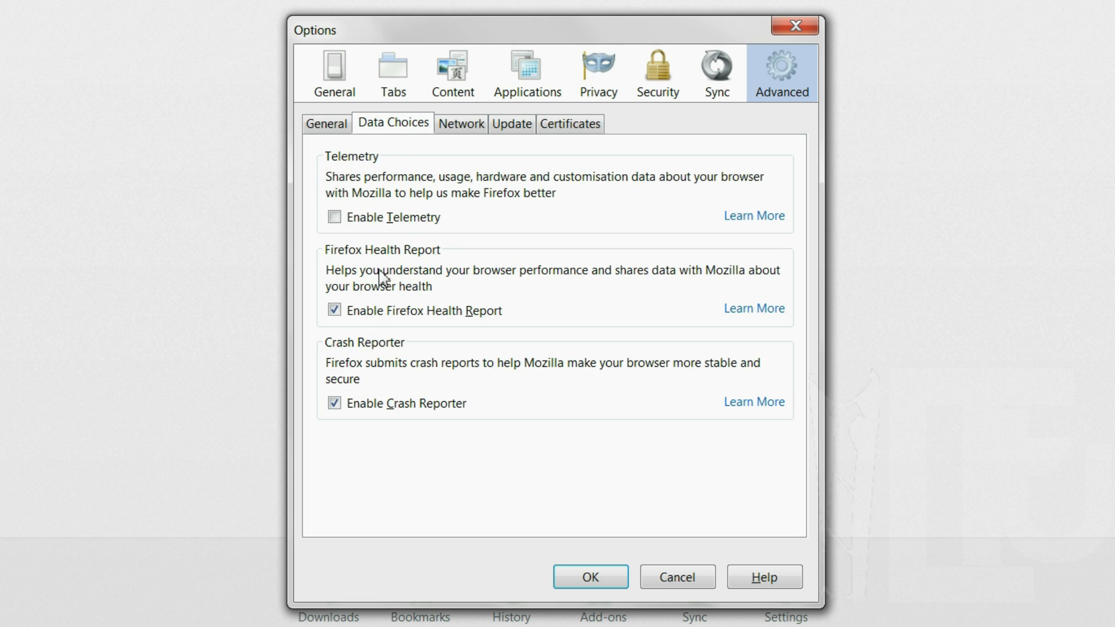
click(355, 310)
click(396, 405)
Step: Override automatic cache management and limit the web cache to 0 MB in Network settings
click(454, 129)
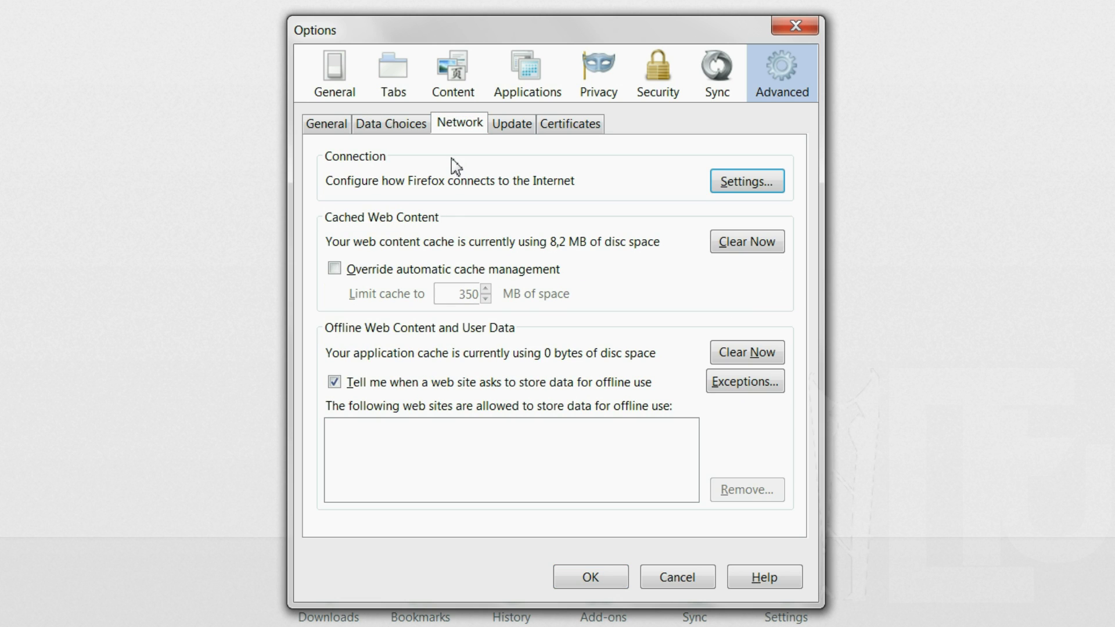
click(405, 269)
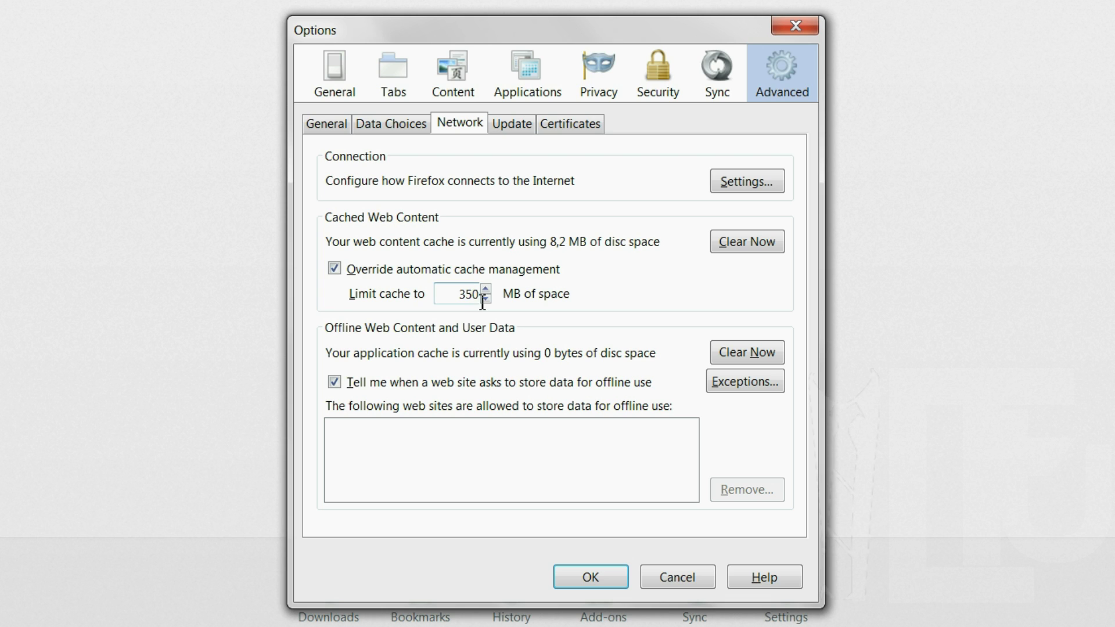
key(BackSpace)
key(BackSpace)
click(445, 384)
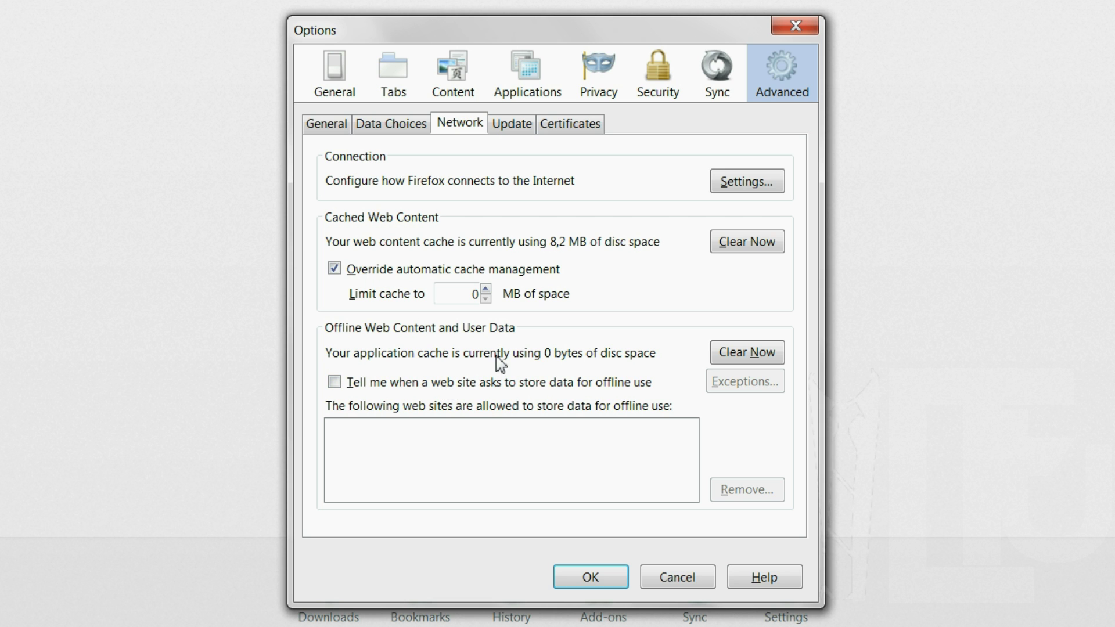
click(487, 388)
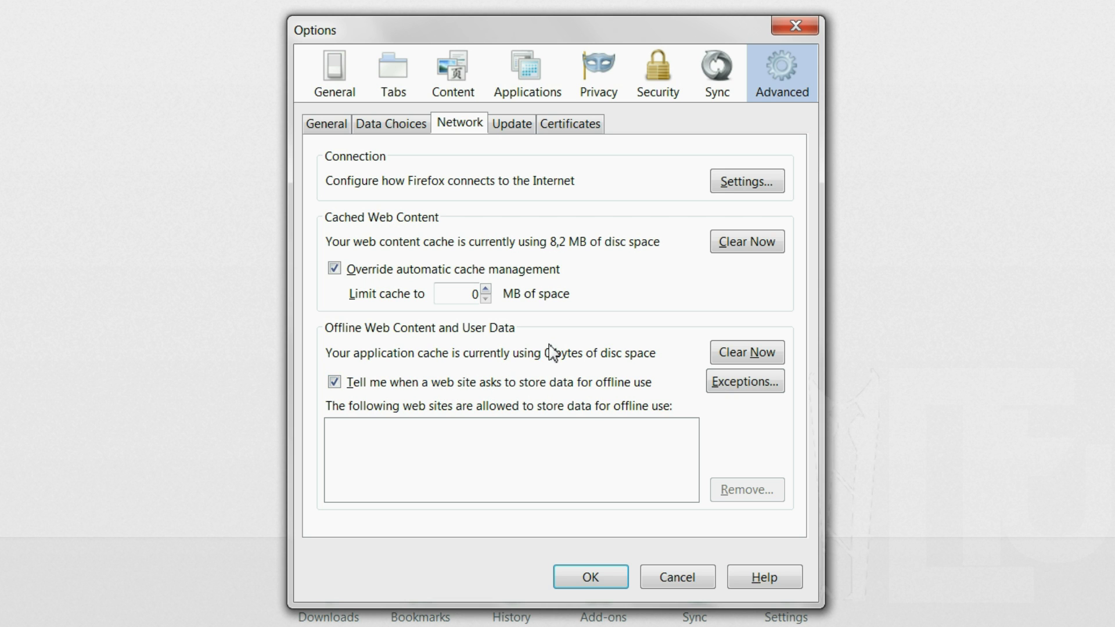
Step: Save the options, load about:config and accept its warning without showing it again
click(591, 576)
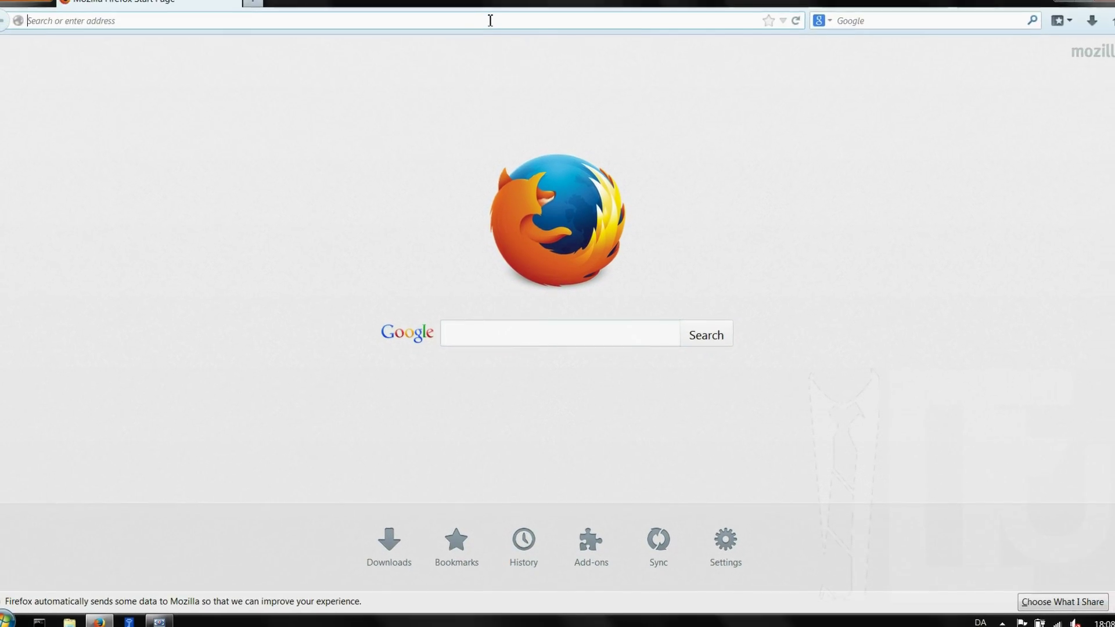
click(496, 32)
text(about:c)
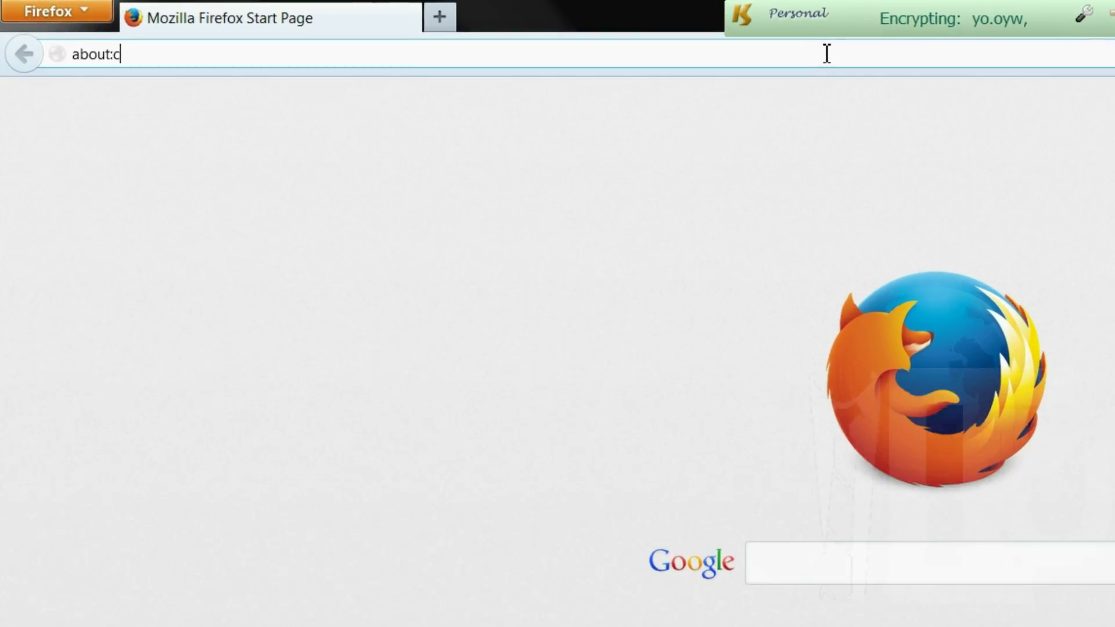
text(onfig)
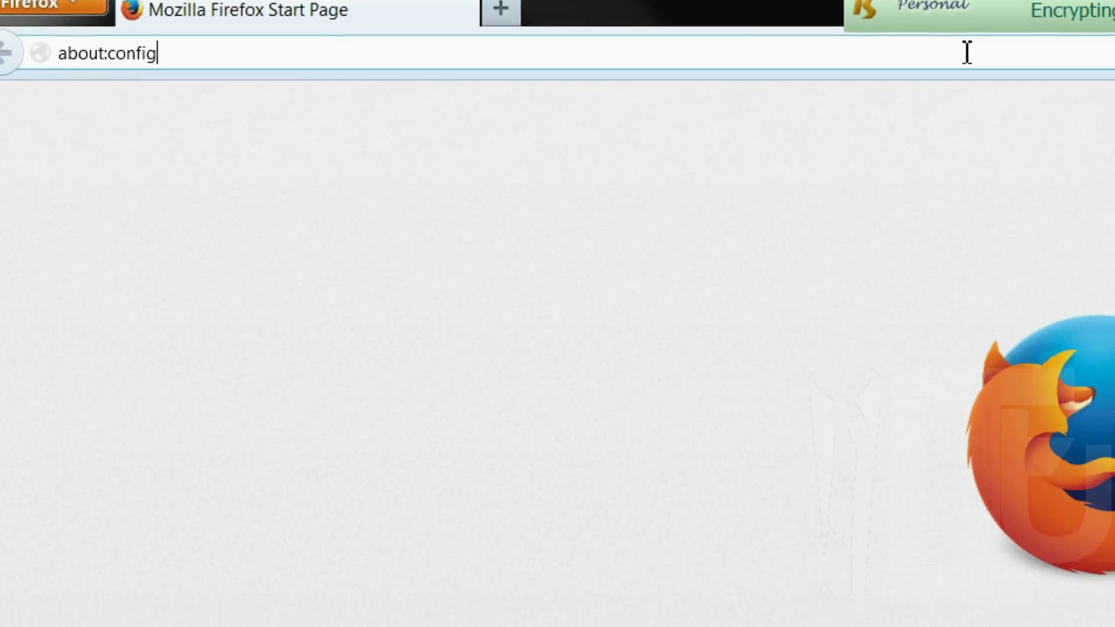
key(Return)
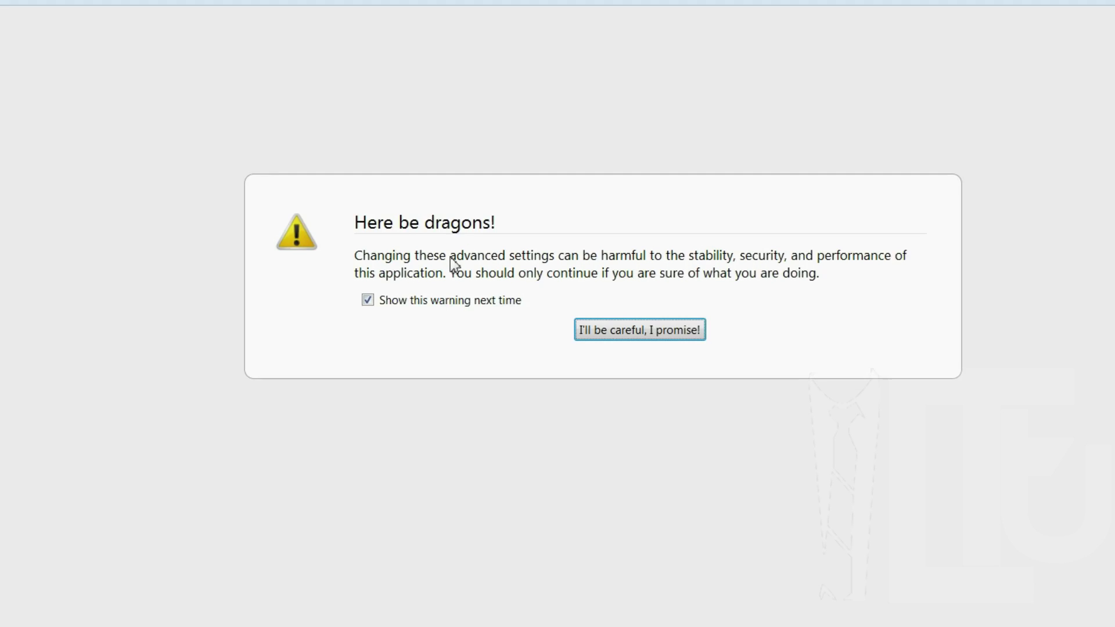
click(430, 284)
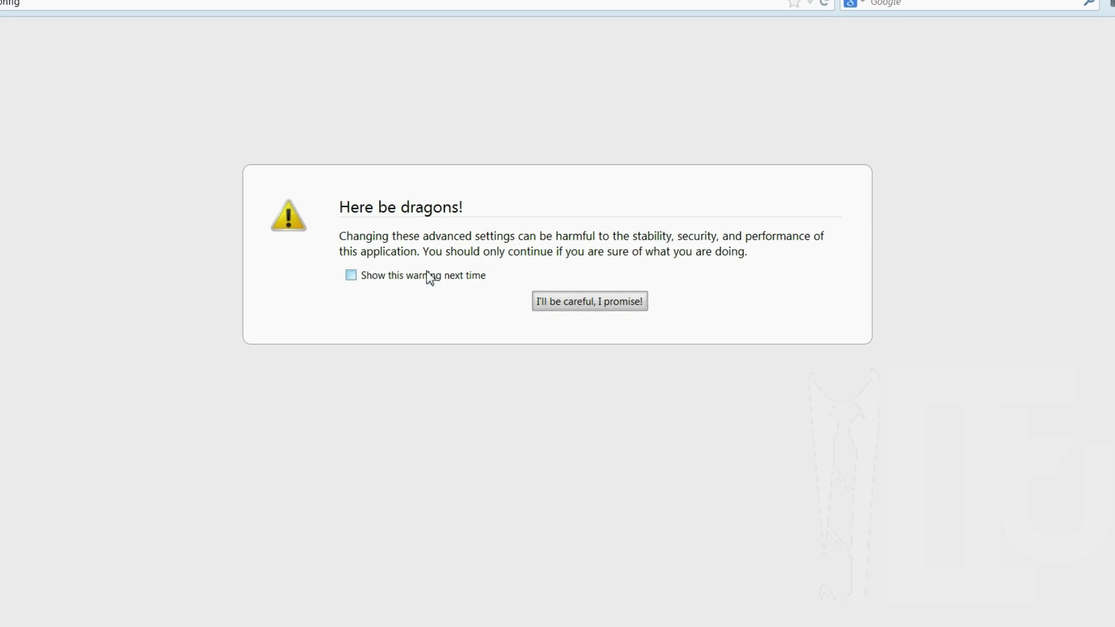
click(564, 296)
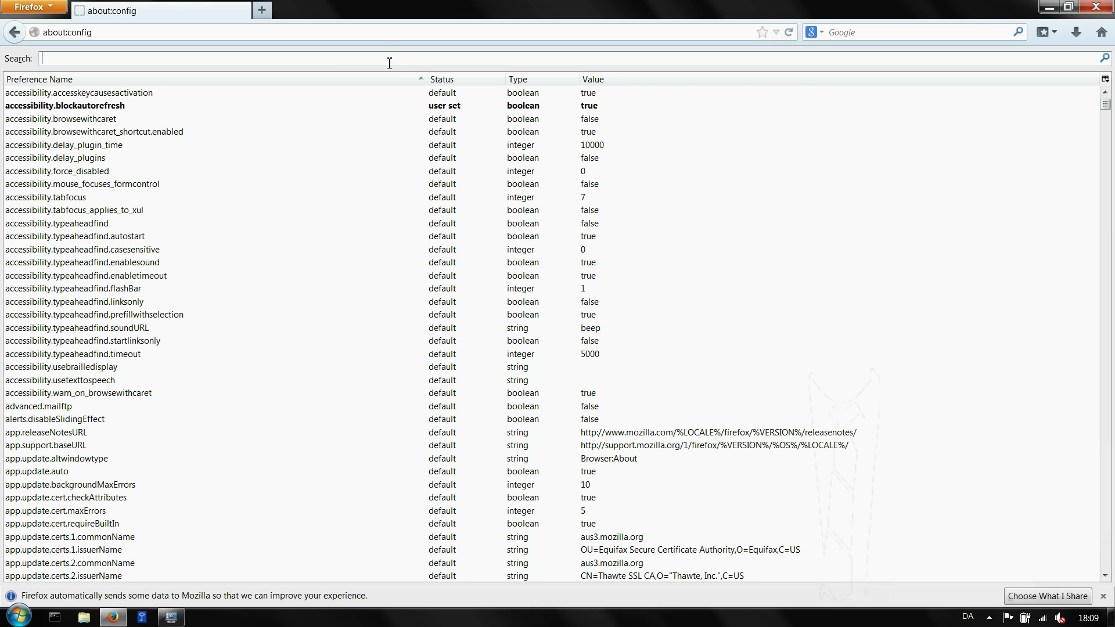
Step: Look up the browser.cache memory, offline and disk cache preferences in about:config
text(browser.cache.memory.enable)
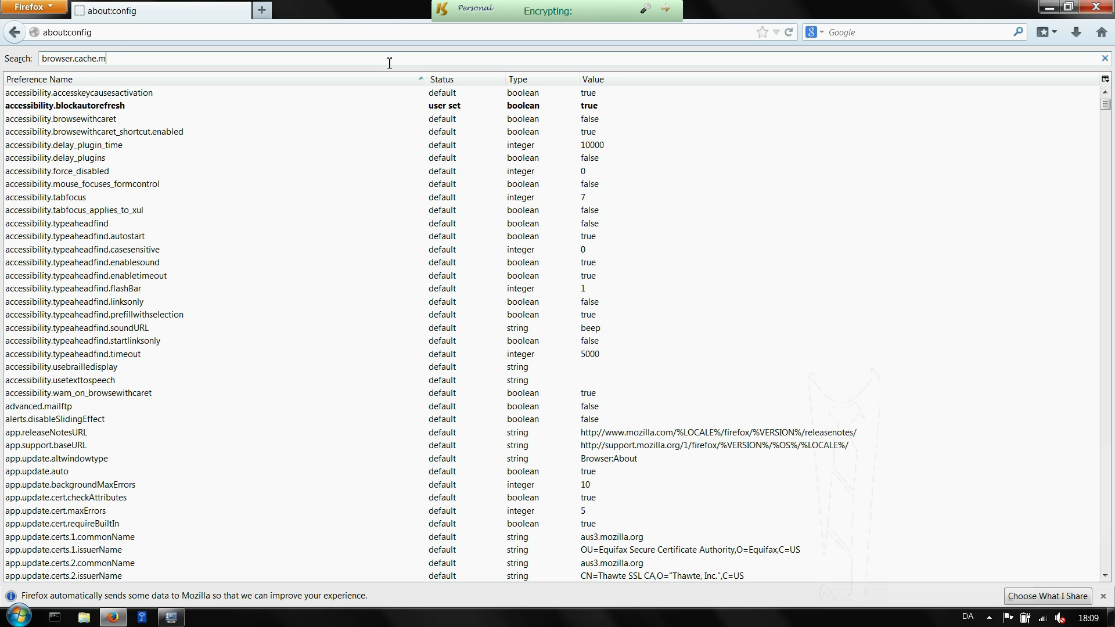
key(BackSpace)
key(BackSpace)
key(BackSpace)
key(BackSpace)
key(BackSpace)
key(BackSpace)
key(BackSpace)
key(BackSpace)
key(BackSpace)
key(BackSpace)
key(BackSpace)
key(BackSpace)
key(BackSpace)
text(offline.capacity)
key(BackSpace)
key(BackSpace)
key(BackSpace)
key(BackSpace)
key(BackSpace)
key(BackSpace)
key(BackSpace)
key(BackSpace)
key(BackSpace)
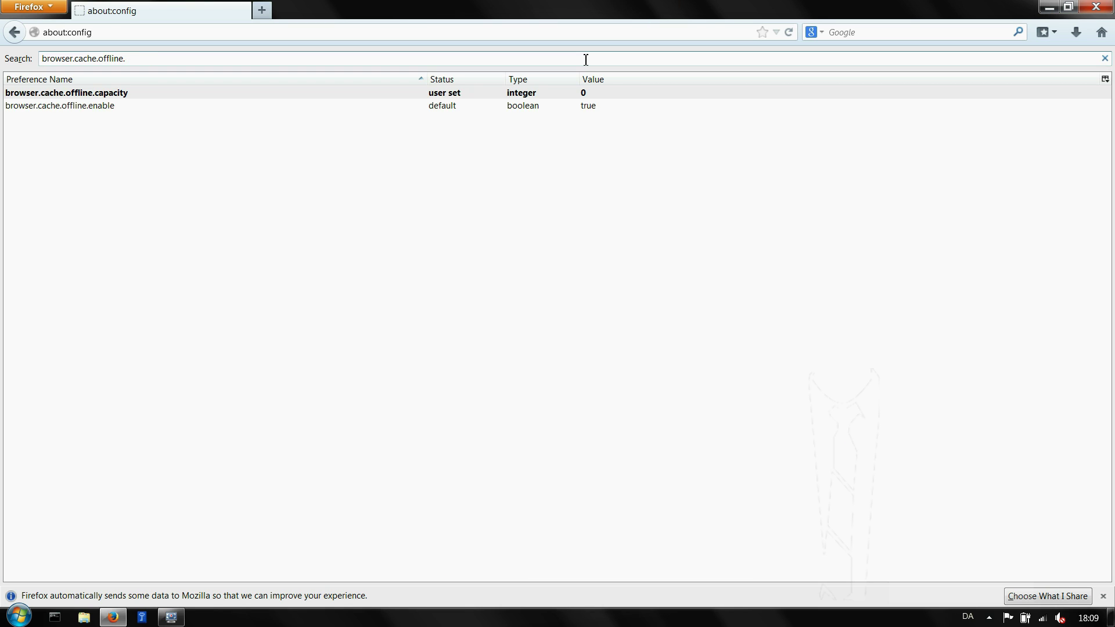
text(.enable)
key(BackSpace)
key(BackSpace)
key(BackSpace)
key(BackSpace)
key(BackSpace)
key(BackSpace)
key(BackSpace)
key(BackSpace)
key(BackSpace)
key(BackSpace)
key(BackSpace)
key(BackSpace)
key(BackSpace)
key(BackSpace)
text(disk.capacity)
key(BackSpace)
key(BackSpace)
key(BackSpace)
key(BackSpace)
key(BackSpace)
key(BackSpace)
key(BackSpace)
key(BackSpace)
key(BackSpace)
key(BackSpace)
key(BackSpace)
key(BackSpace)
key(BackSpace)
text(disk.enable)
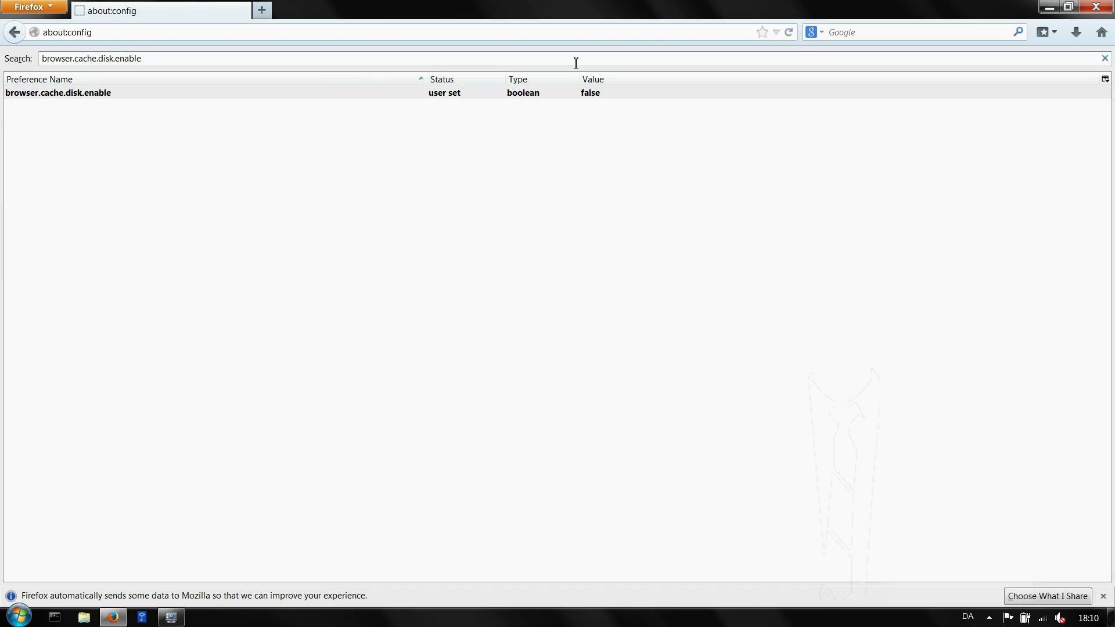
Step: Check the disk cache smart_size preferences and set browser.cache.disk_cache_ssl to false
key(BackSpace)
key(BackSpace)
key(BackSpace)
key(BackSpace)
key(BackSpace)
key(BackSpace)
text(smart_size.enable)
key(BackSpace)
key(BackSpace)
key(BackSpace)
key(BackSpace)
text(first_run)
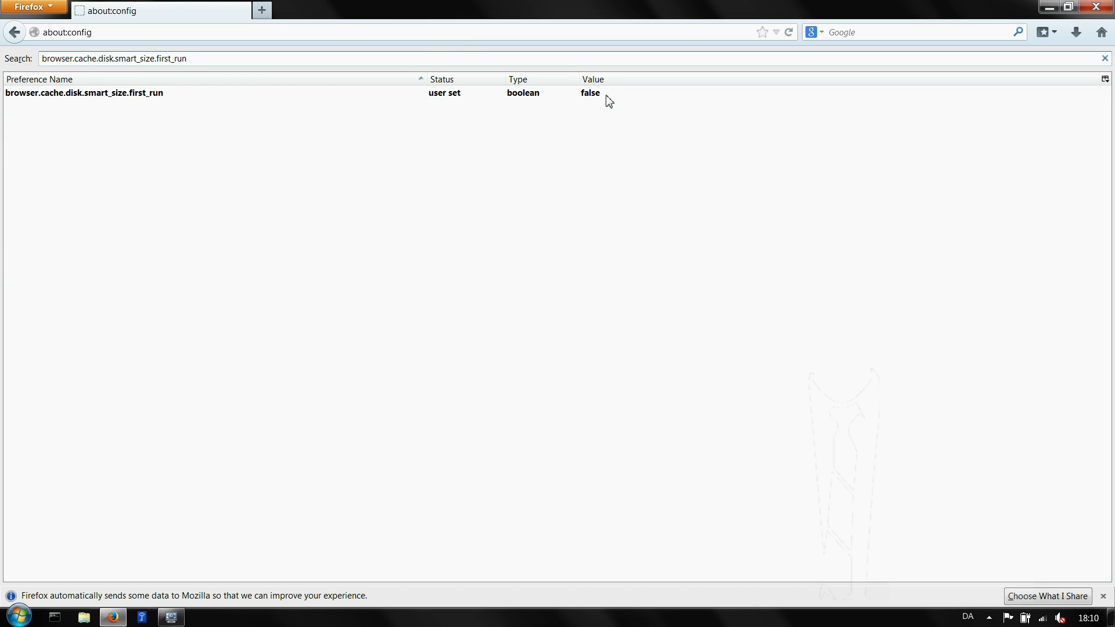
key(BackSpace)
key(BackSpace)
key(BackSpace)
key(BackSpace)
key(BackSpace)
key(BackSpace)
key(BackSpace)
key(BackSpace)
key(BackSpace)
key(BackSpace)
key(BackSpace)
key(BackSpace)
key(BackSpace)
key(BackSpace)
key(BackSpace)
key(BackSpace)
key(BackSpace)
key(BackSpace)
key(BackSpace)
key(BackSpace)
text(_cache_ssl)
key(Tab)
key(Return)
Step: Set browser.display.use_document_fonts to 0
key(BackSpace)
key(BackSpace)
key(BackSpace)
key(BackSpace)
key(BackSpace)
key(BackSpace)
key(BackSpace)
key(BackSpace)
key(BackSpace)
key(BackSpace)
key(BackSpace)
key(BackSpace)
key(BackSpace)
key(BackSpace)
key(BackSpace)
key(BackSpace)
key(BackSpace)
key(BackSpace)
key(BackSpace)
key(BackSpace)
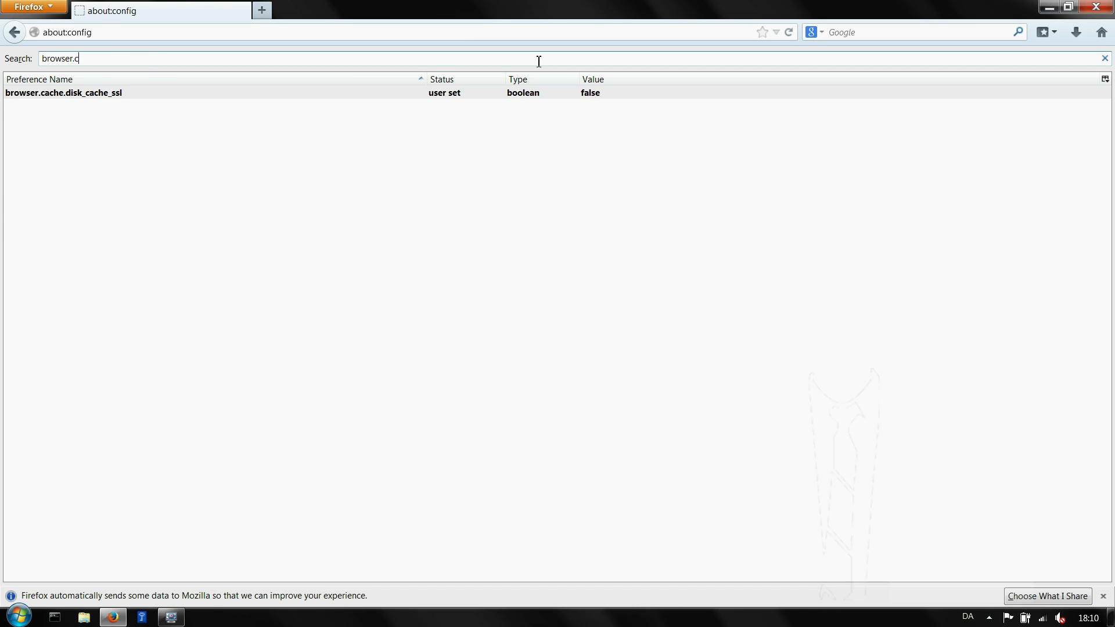
text(display.use_document_fonts)
key(Tab)
key(Return)
text(0)
Step: Limit browser.sessionhistory.max_entries to 10, disable dom.storage.enabled, and search for geo.enabled
key(Return)
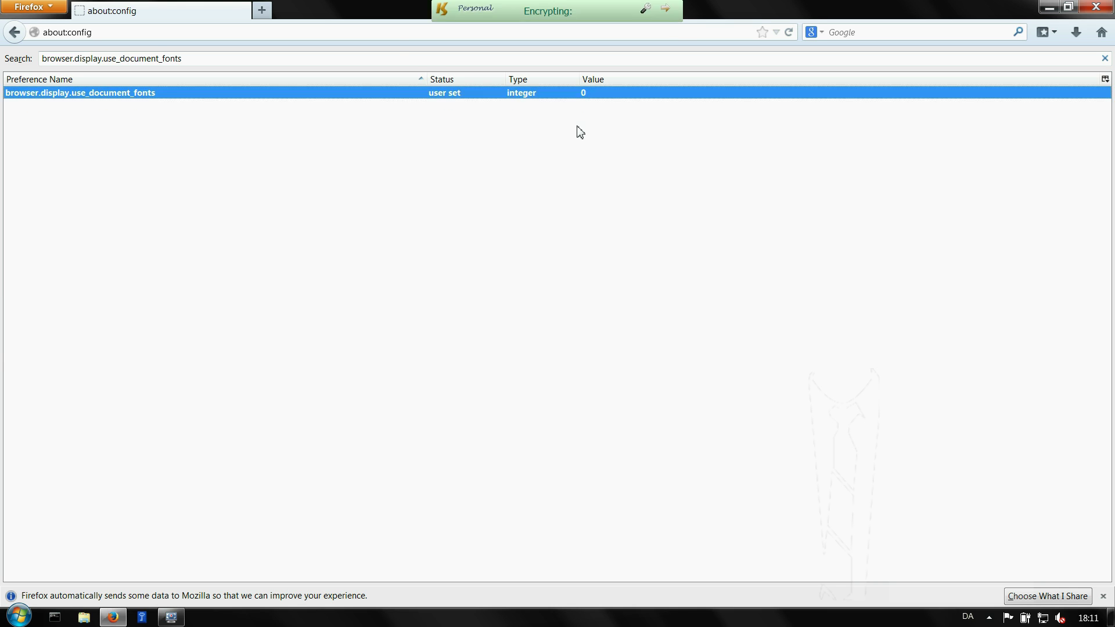
key(shift+Tab)
text(sessionhistory.max_entries)
key(Tab)
key(Return)
text(10)
key(Return)
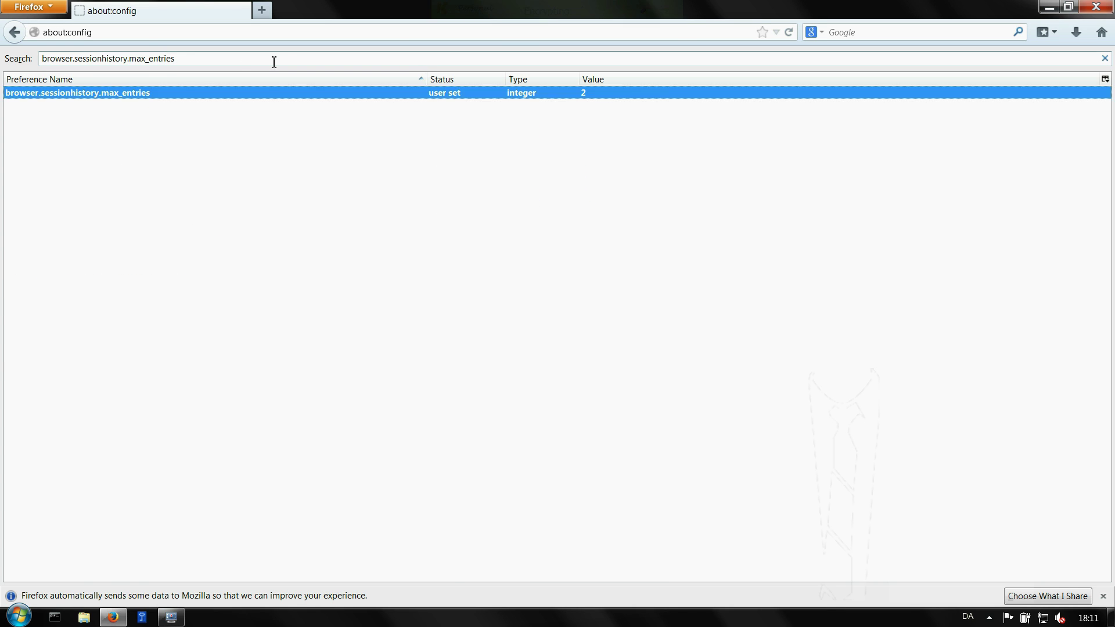
key(shift+Tab)
text(dom.storage.enabled)
key(Tab)
key(Return)
key(shift+Tab)
text(geo.enabled)
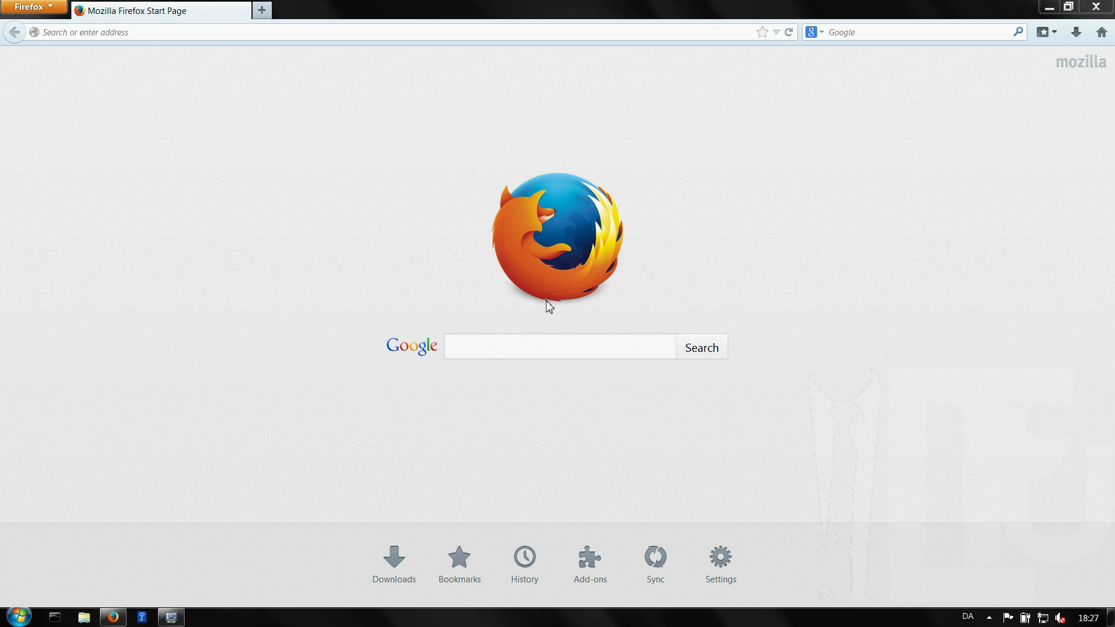
Step: Install HTTPS Everywhere from EFF's project page, allowing the add-on and dismissing the SSL Observatory prompt
click(453, 37)
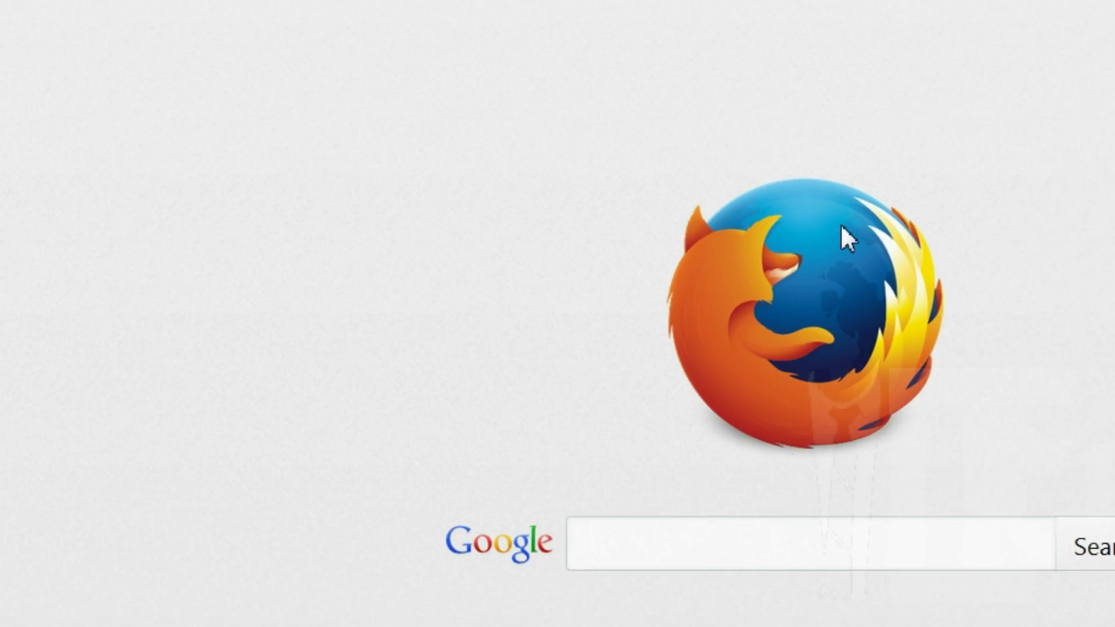
scroll(672, 199, down, 15)
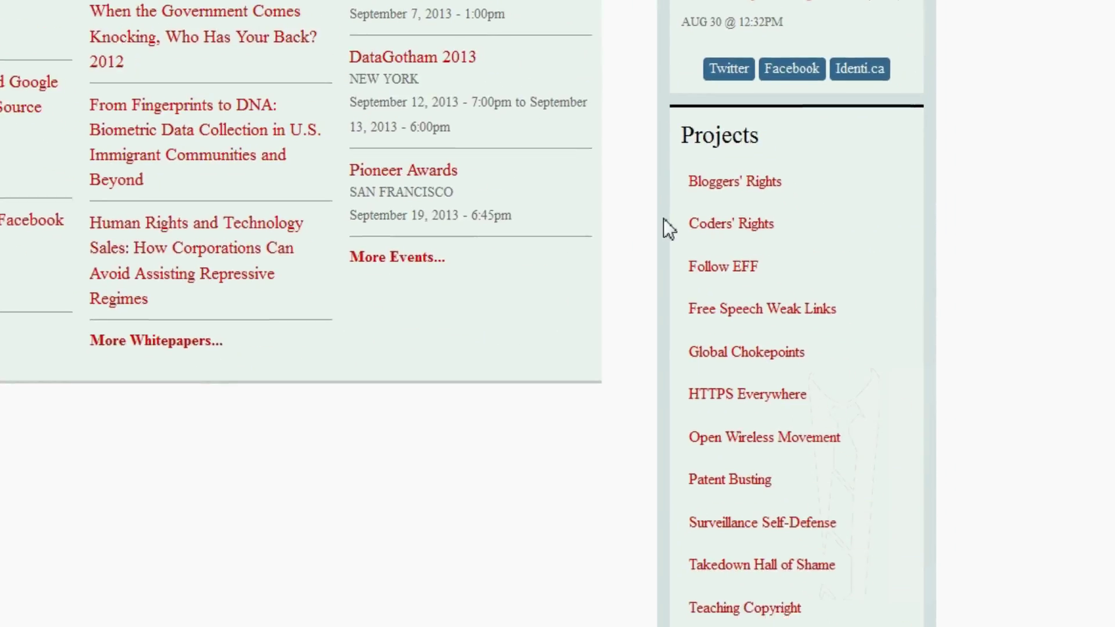
click(676, 366)
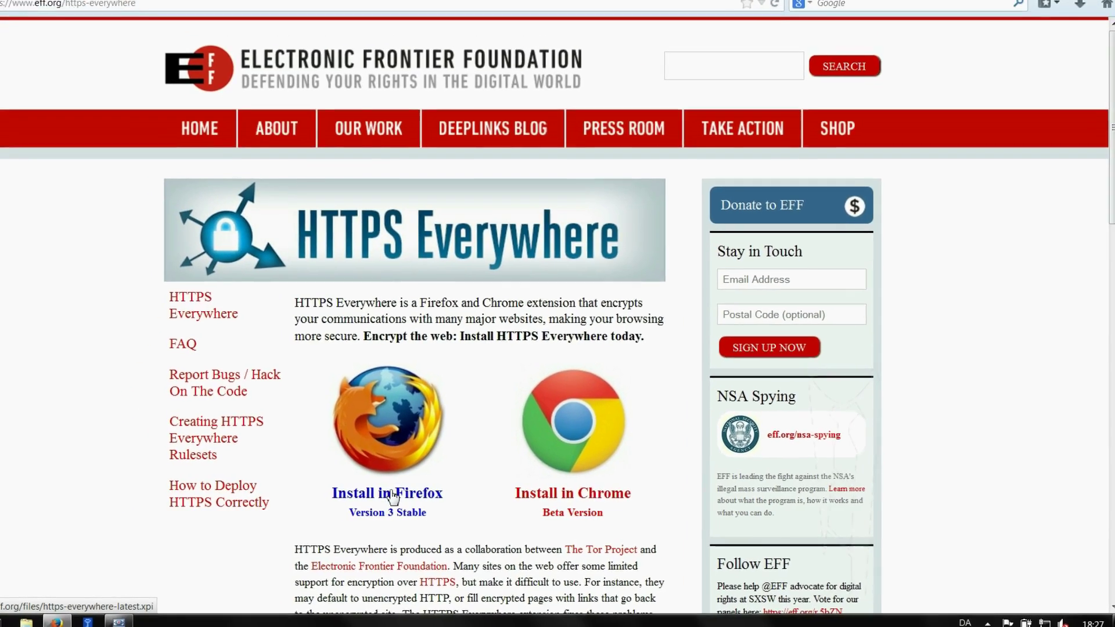
click(393, 497)
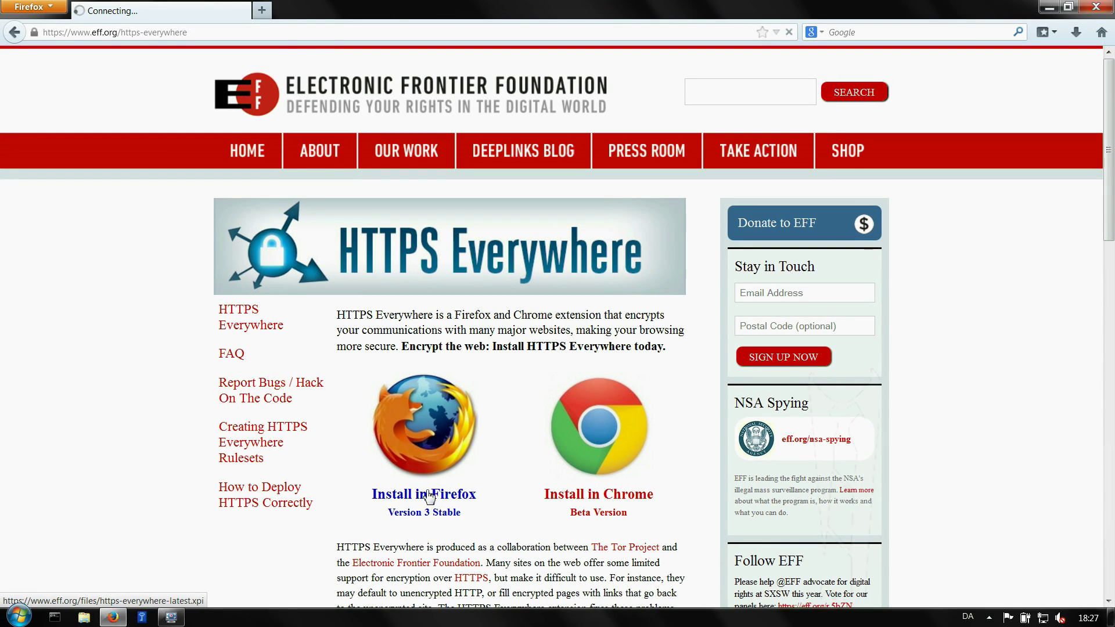
click(238, 108)
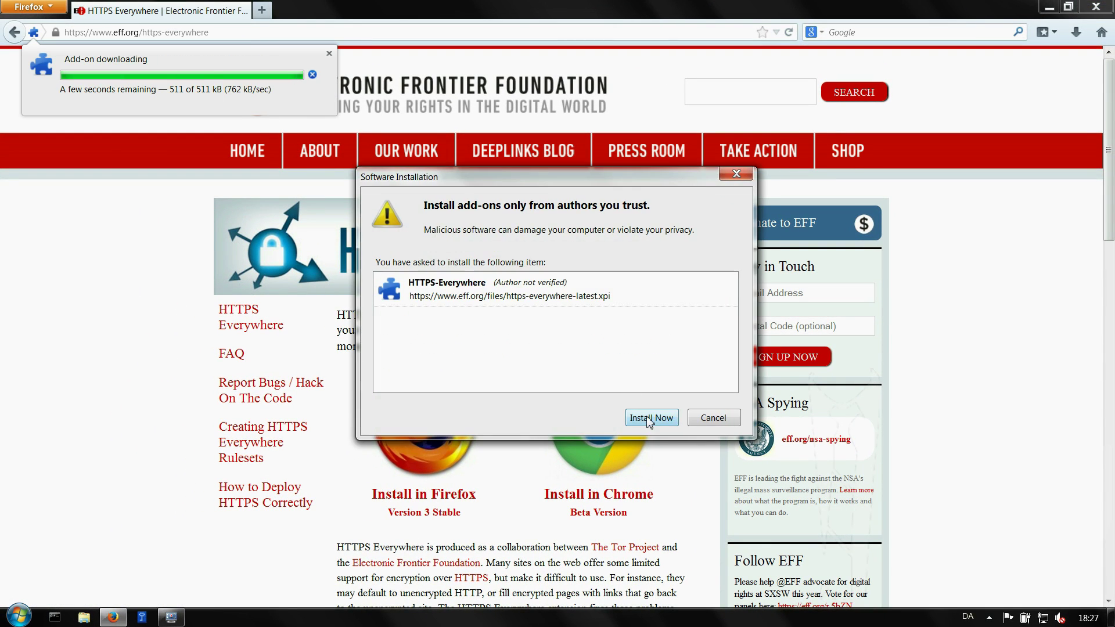
click(649, 419)
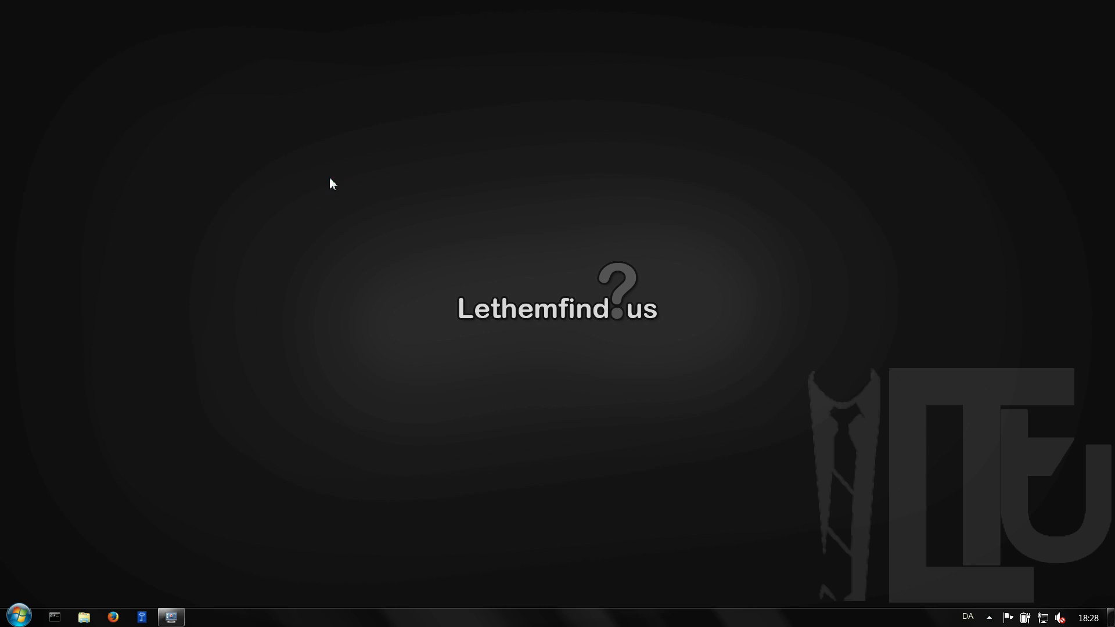
key(Return)
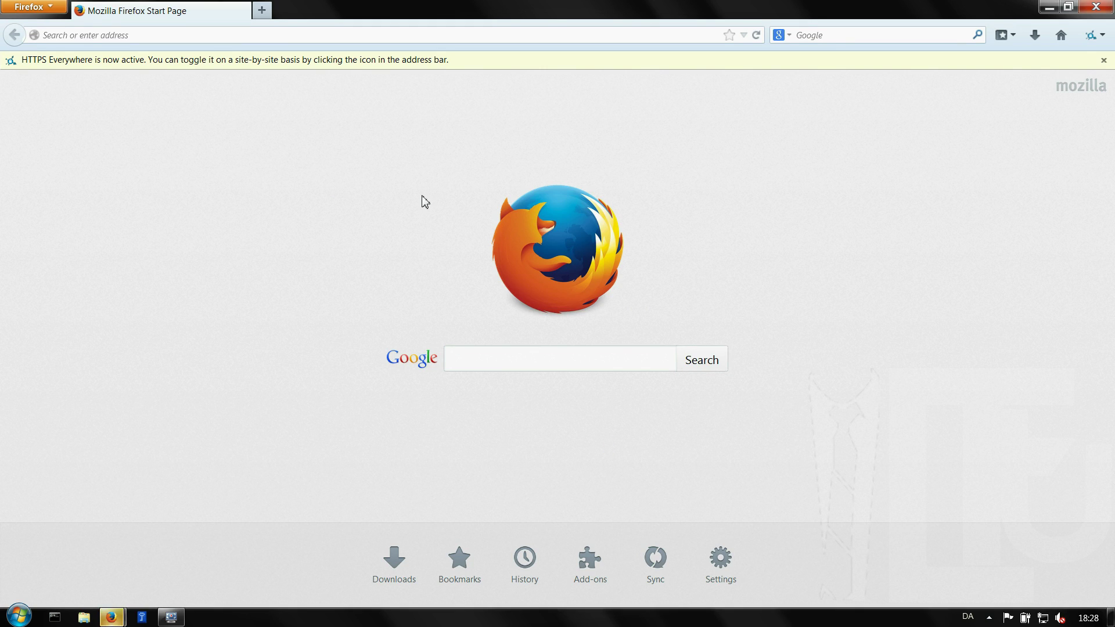
Step: Open HTTPS Everywhere's options from the Add-ons Manager and scroll through its redirection rules
key(alt)
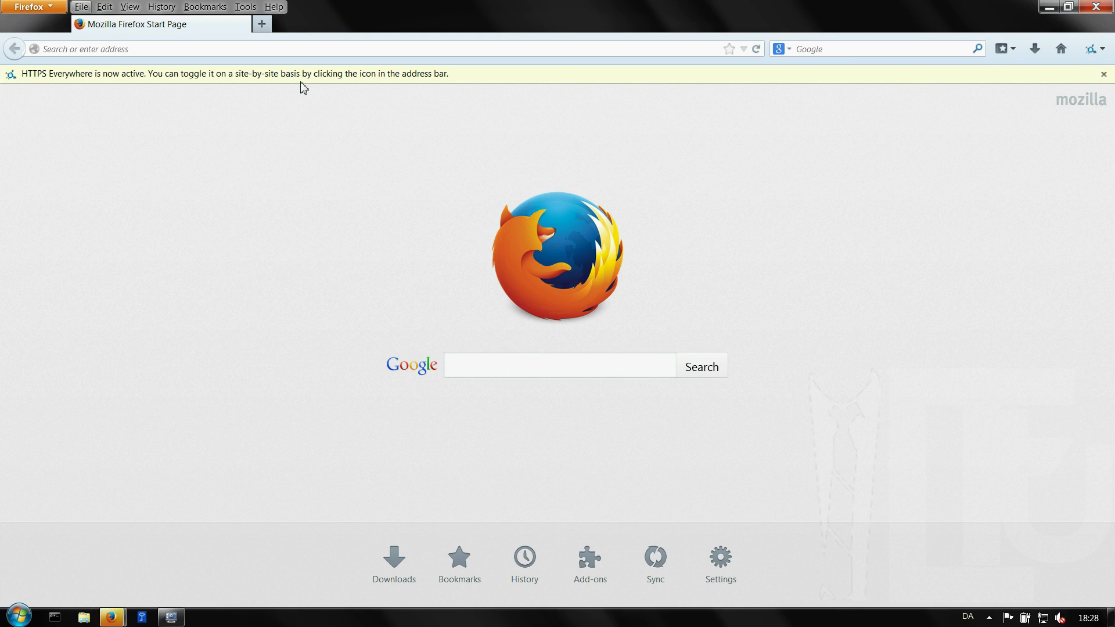
click(245, 7)
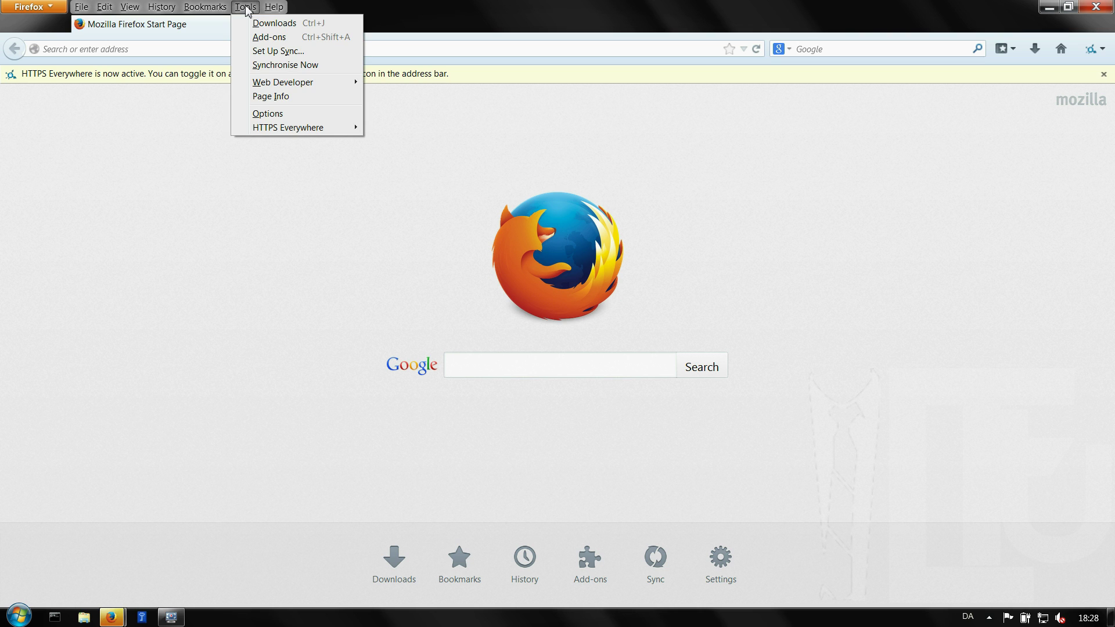
click(271, 37)
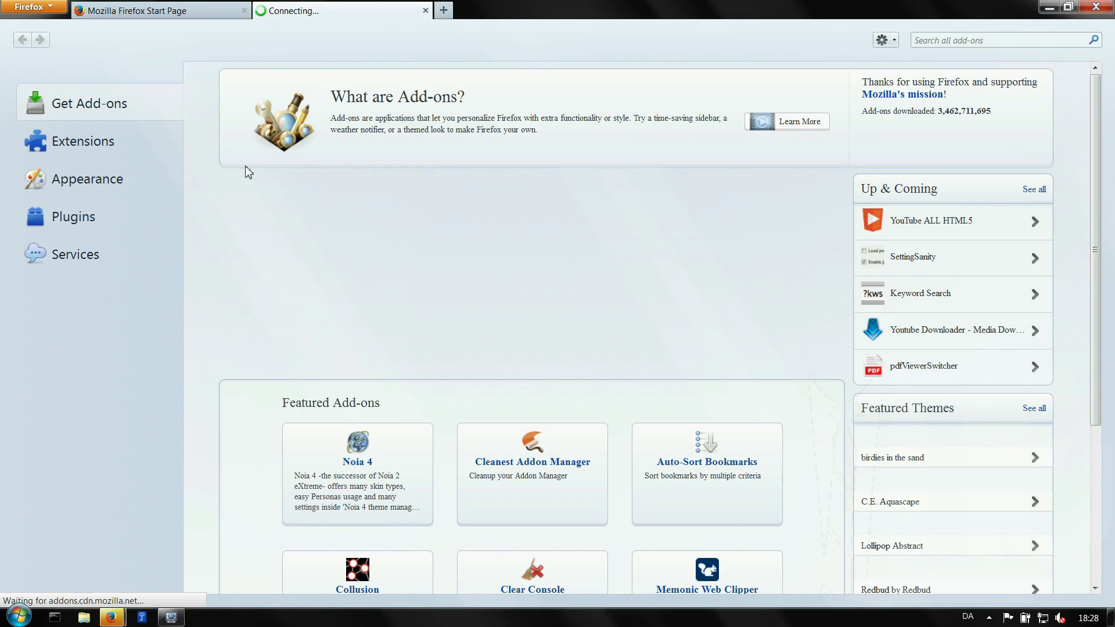
click(145, 139)
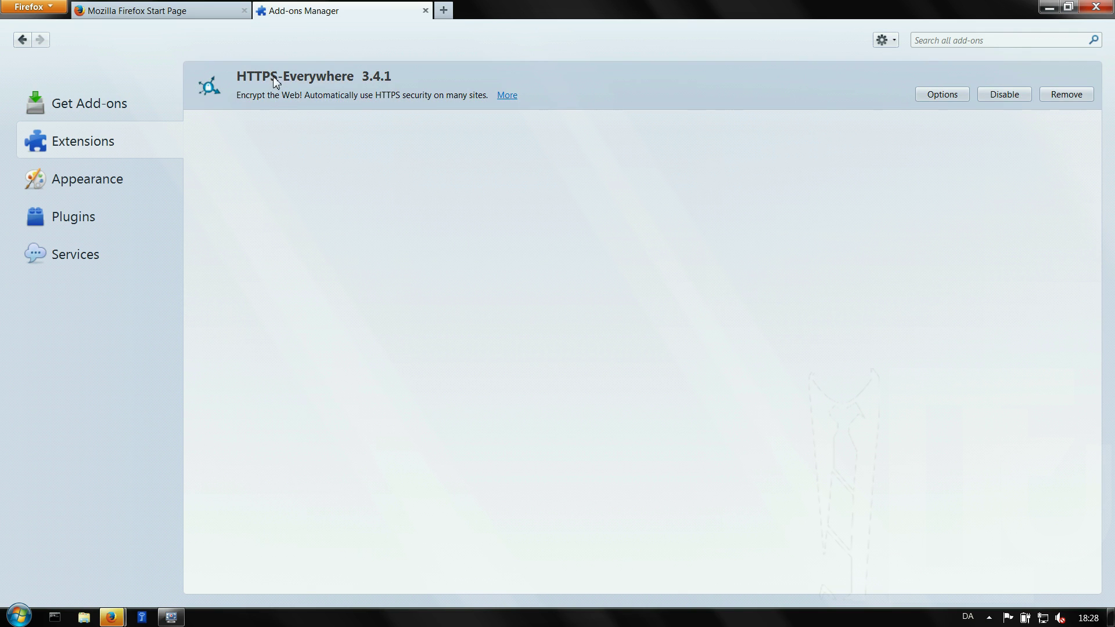
click(934, 98)
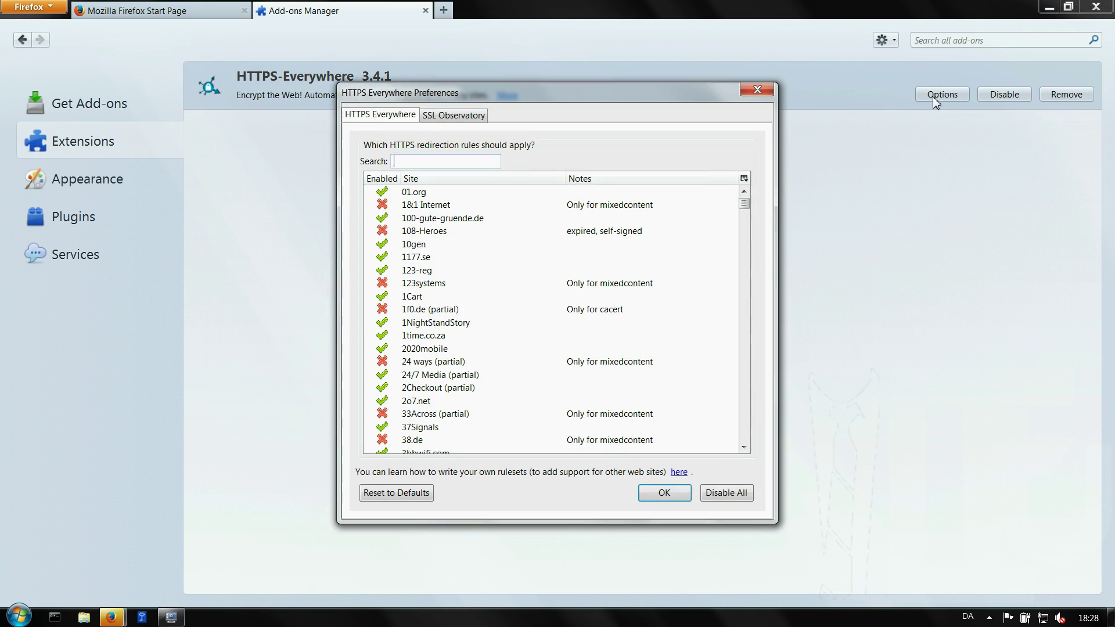
click(744, 204)
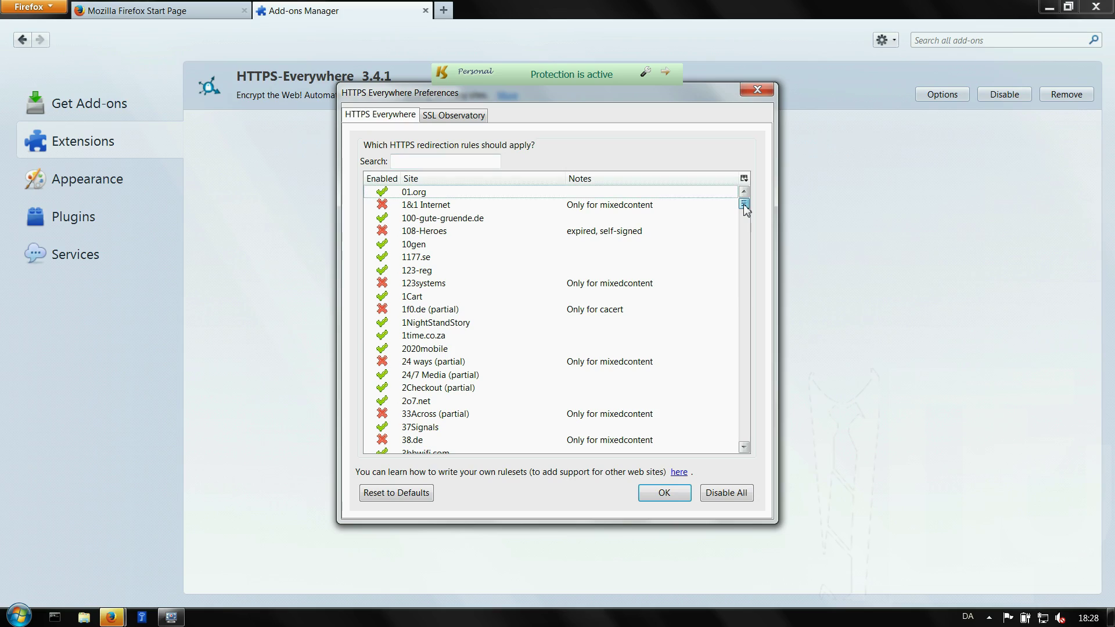
drag(745, 205, 743, 226)
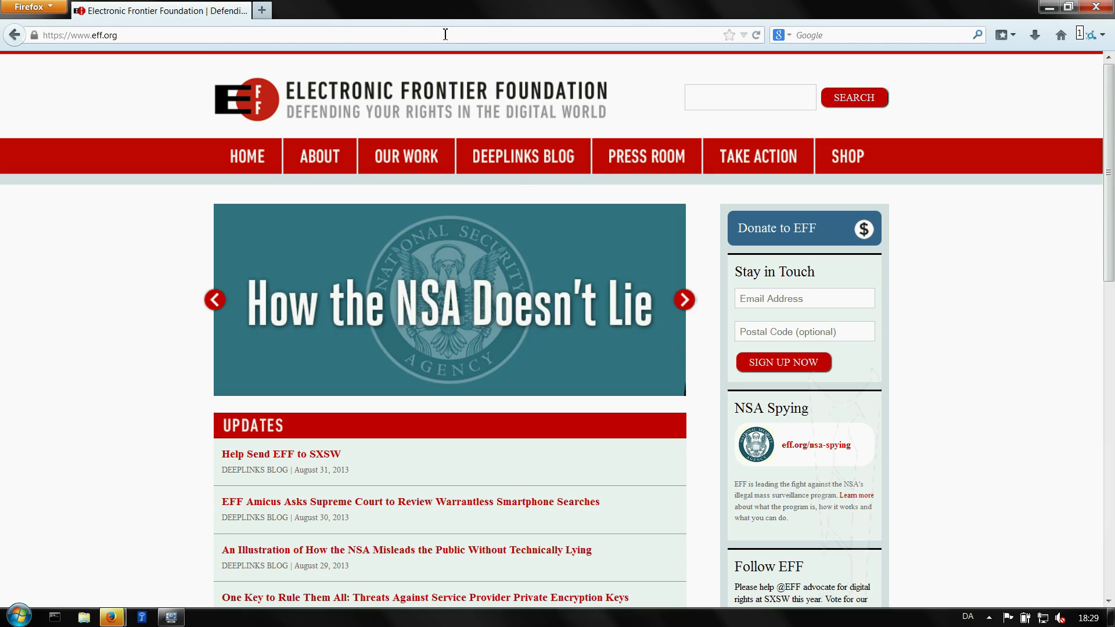
Step: Open EFF's 'Creating HTTPS Everywhere Rulesets' guide via the HTTPS Everywhere project page
scroll(703, 314, down, 9)
click(772, 485)
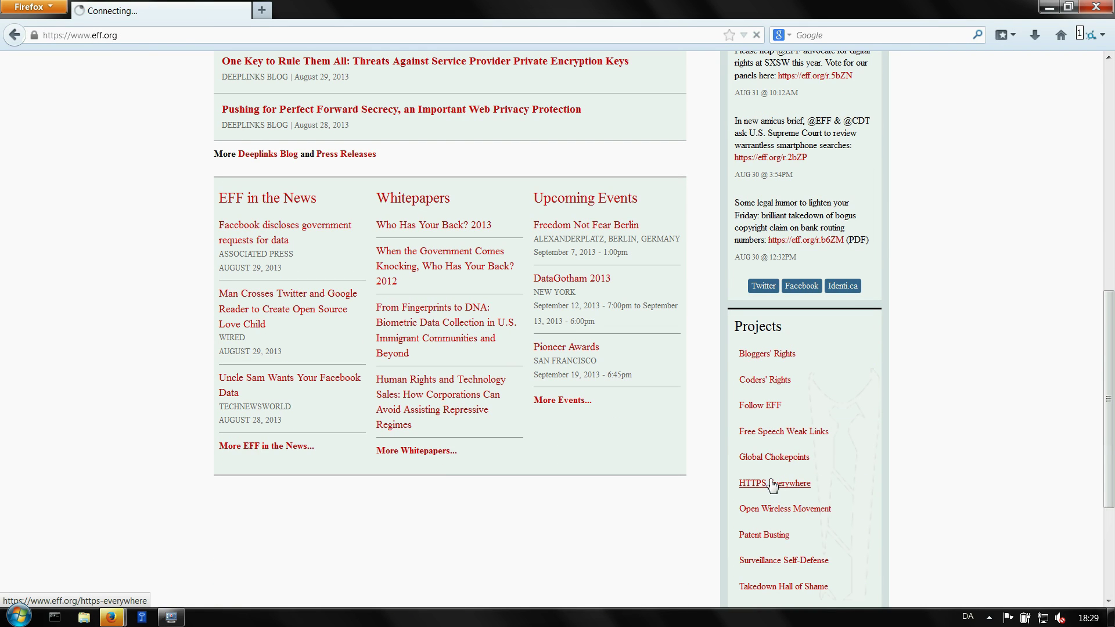
scroll(328, 349, down, 3)
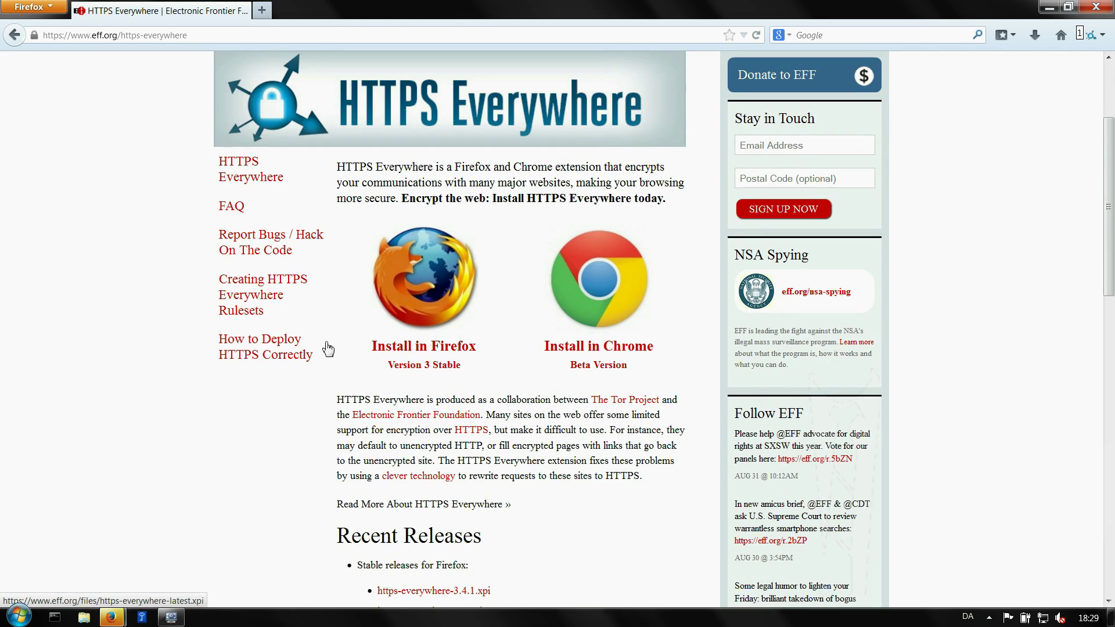
click(284, 297)
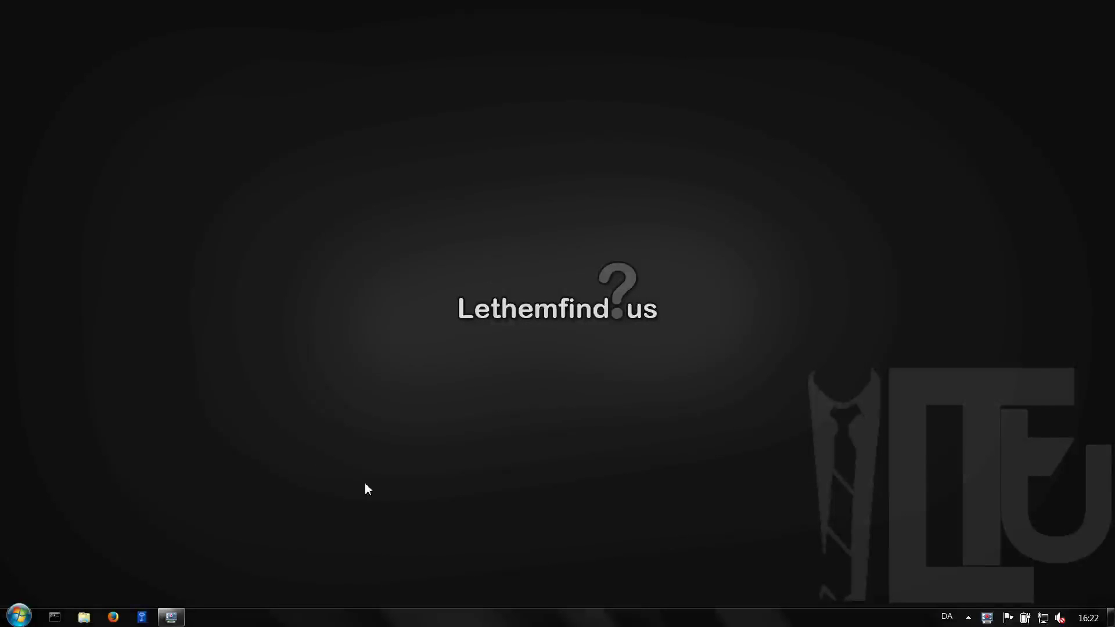
Step: Relaunch Firefox, go to technitium.org and download the MAC Address Changer setup from CNET
click(110, 618)
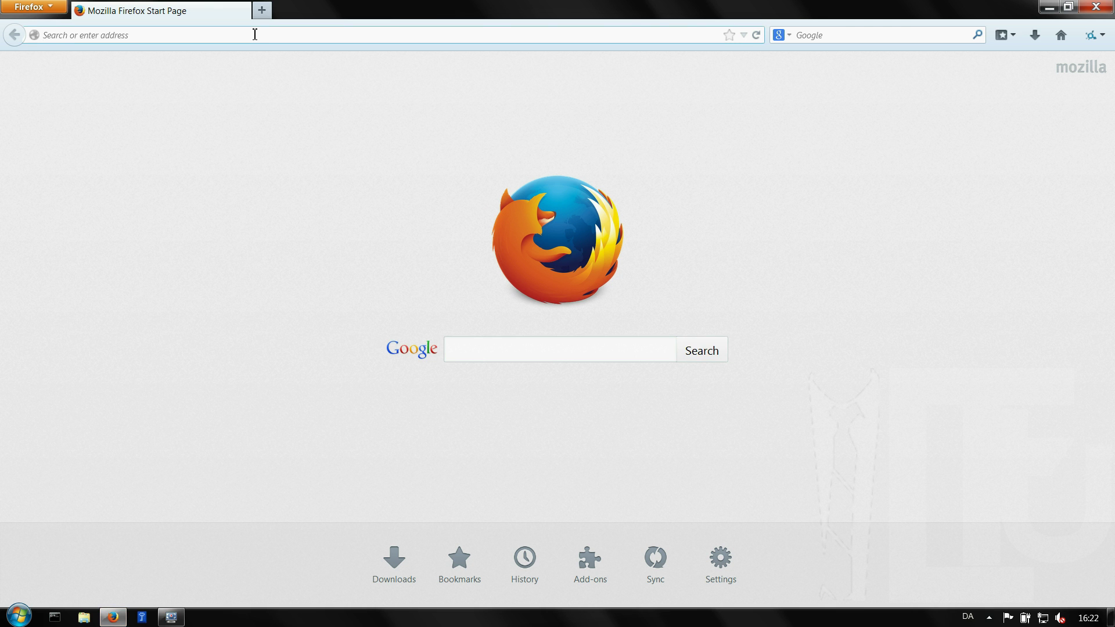
click(255, 35)
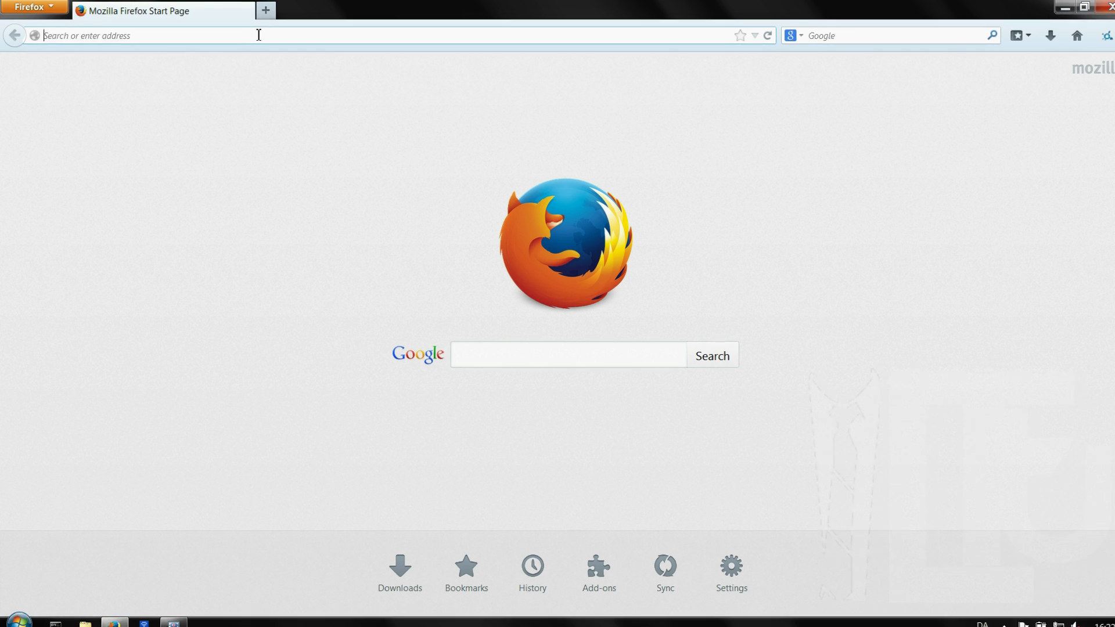
text(techniti)
text(um.org)
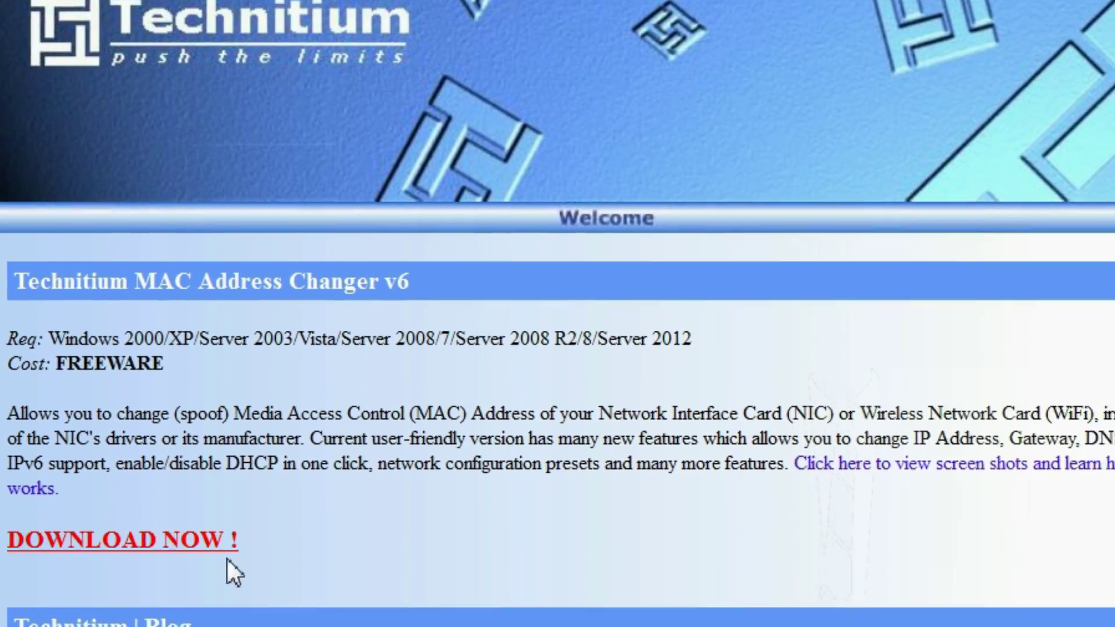
click(226, 555)
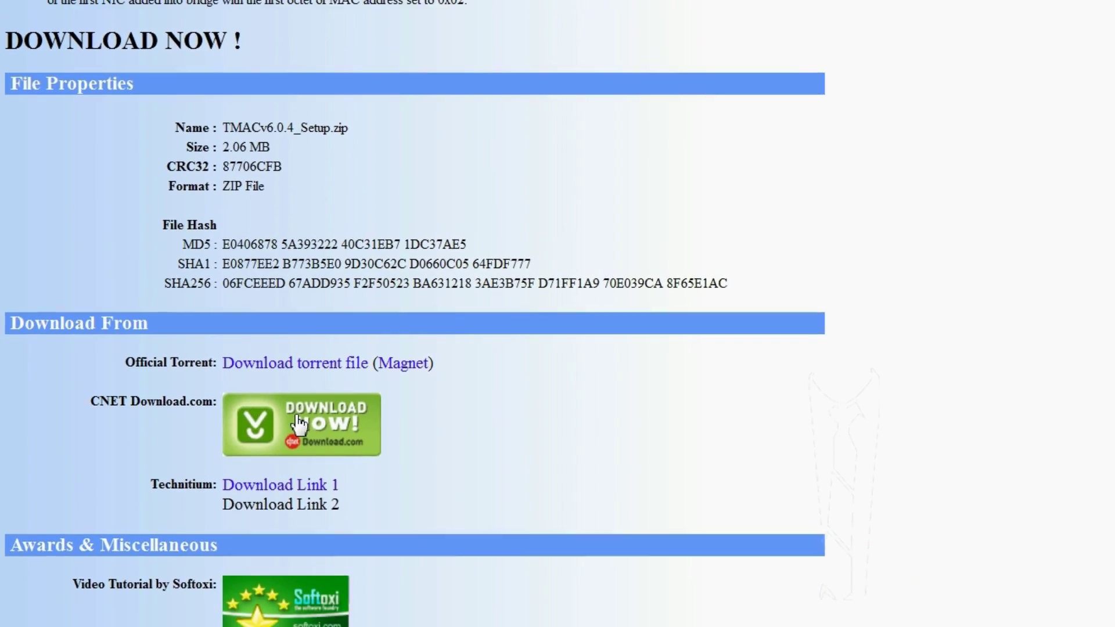
click(300, 424)
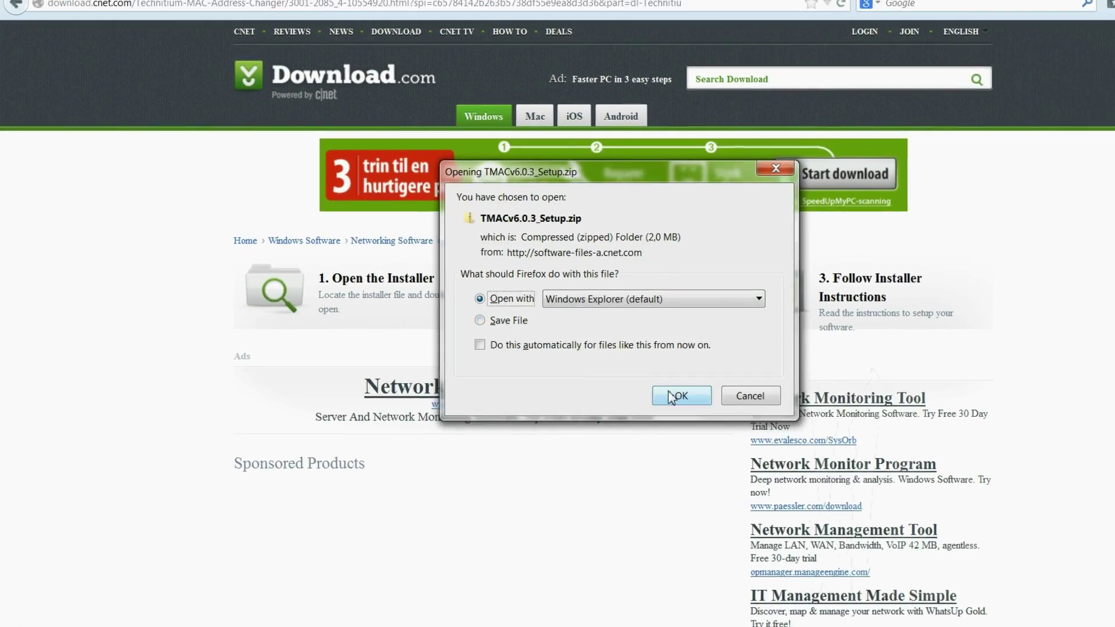
Step: Open the downloaded zip and run the TMACv6.0.3_Setup installer
click(672, 398)
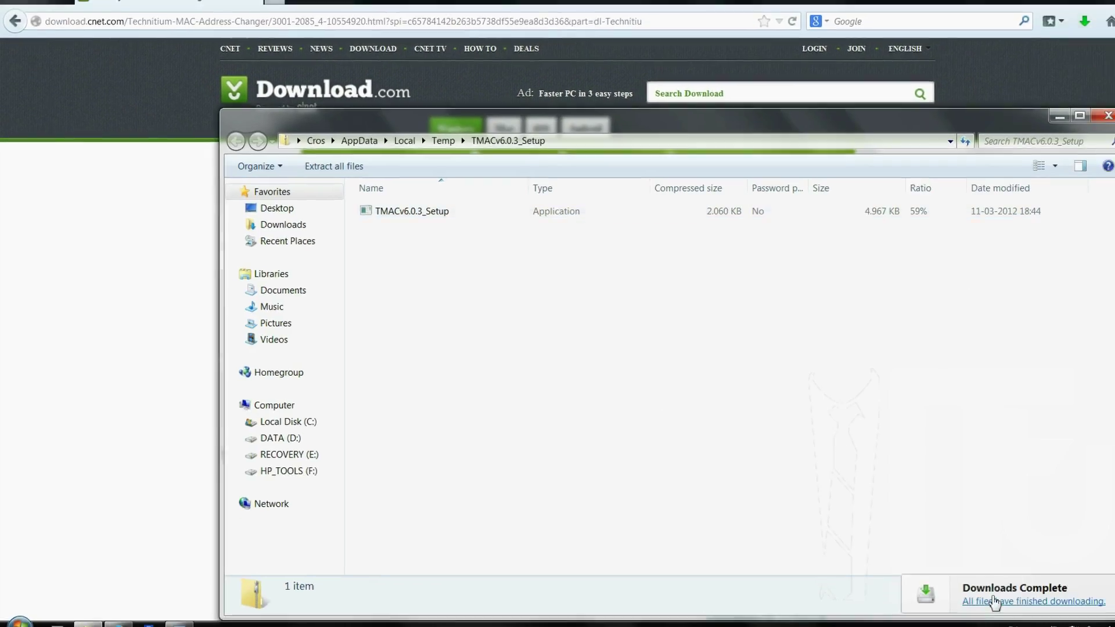
click(579, 219)
click(514, 254)
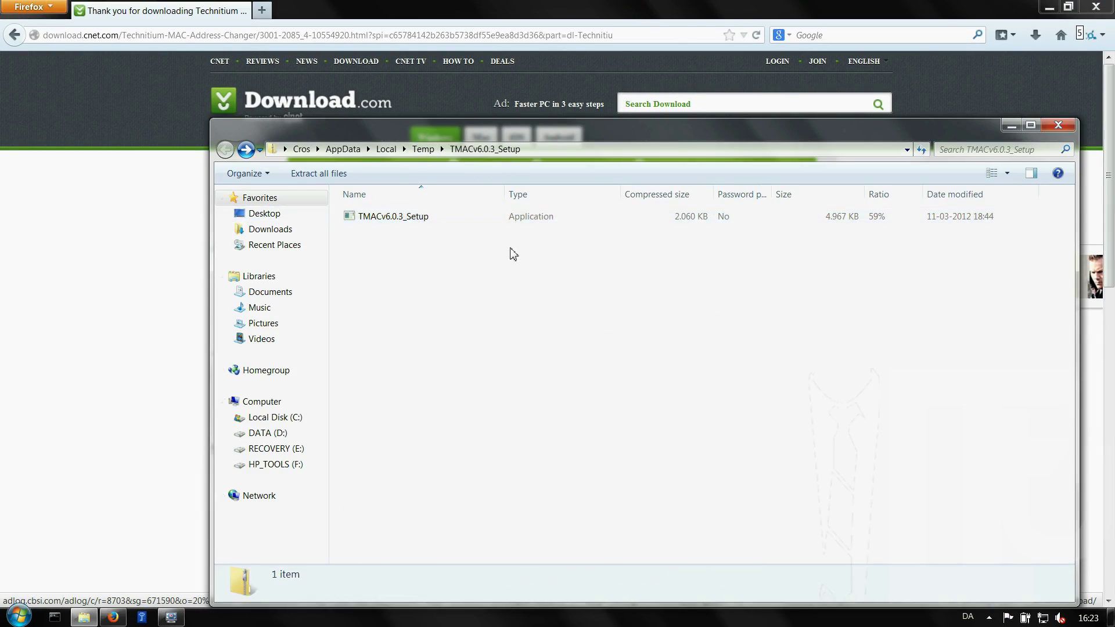
click(686, 220)
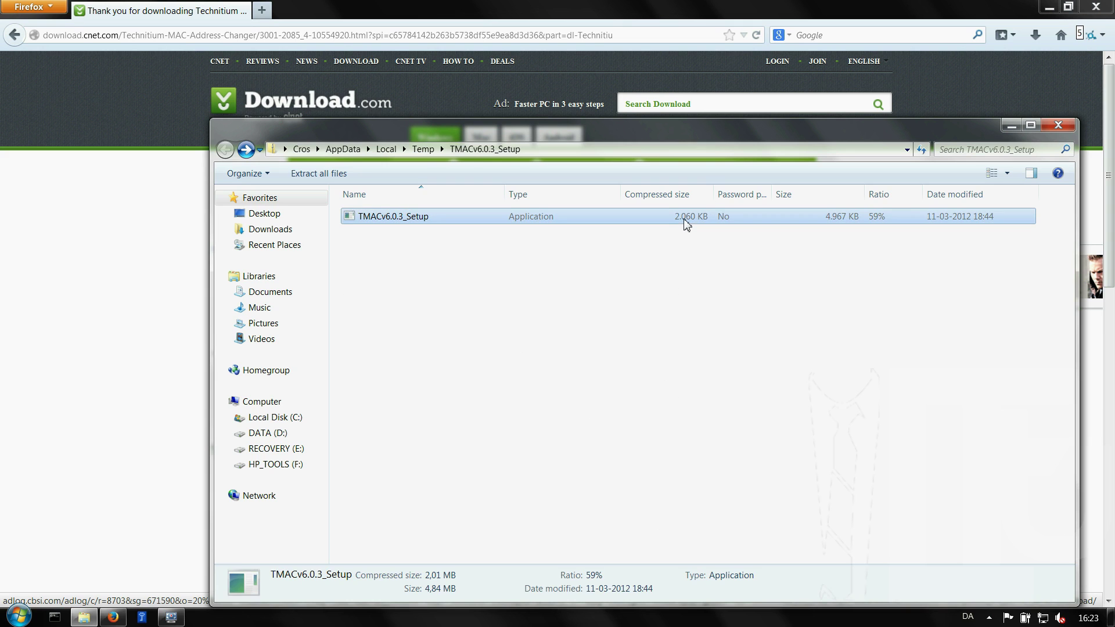
double_click(689, 221)
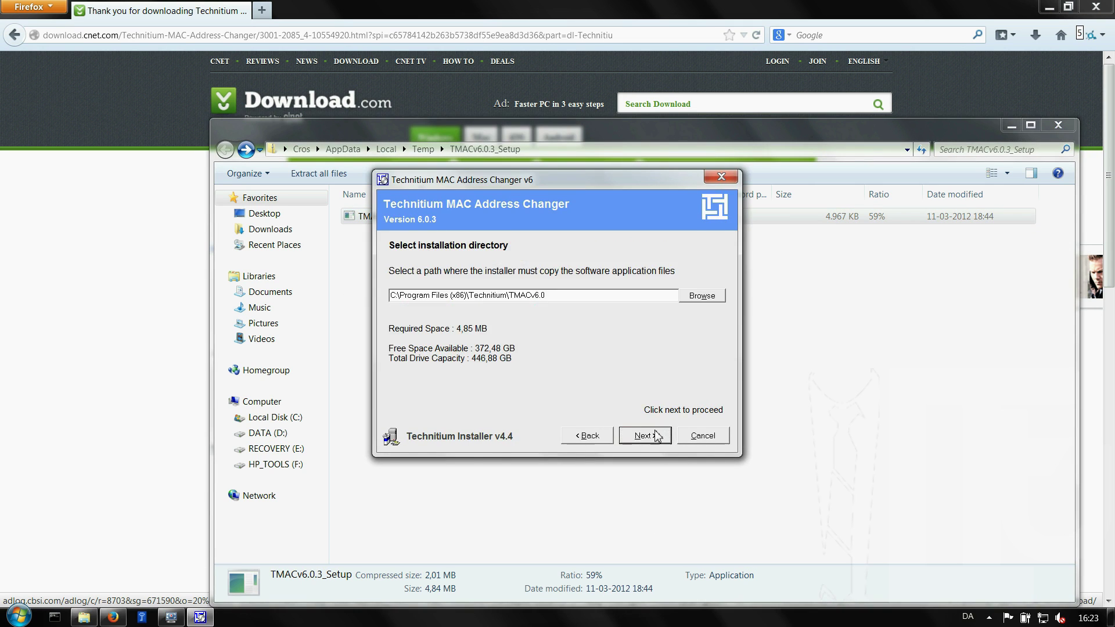
Step: Install TMAC in the default folder without desktop or Start menu shortcuts, for Current User Only
click(643, 436)
click(490, 328)
click(444, 311)
click(448, 387)
click(645, 436)
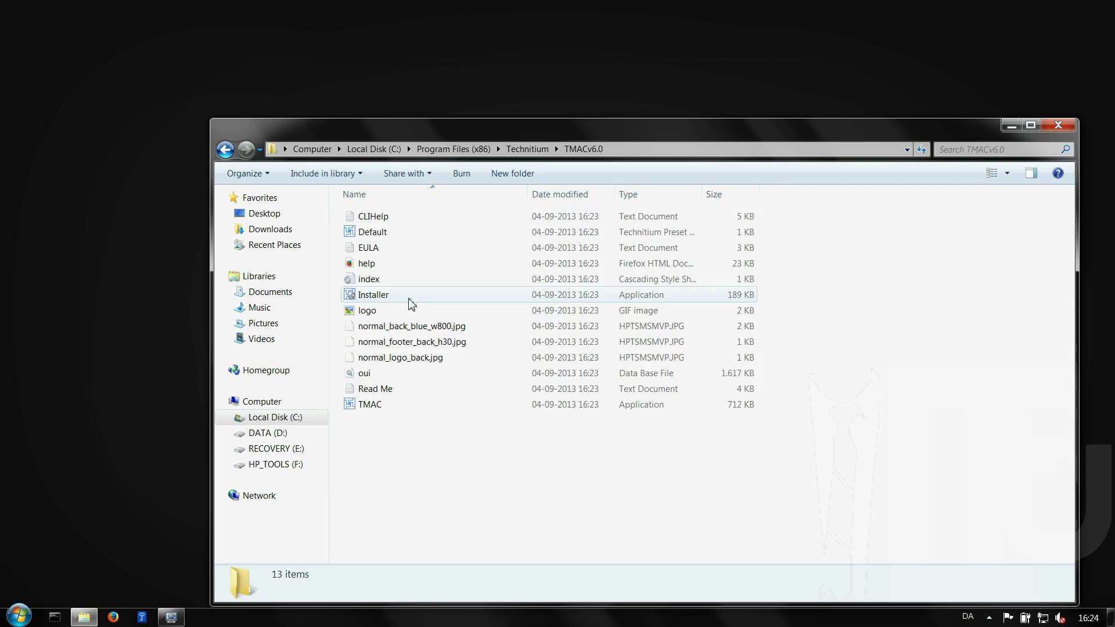
Step: Launch TMAC and apply a random MAC address to the network adapter
double_click(370, 404)
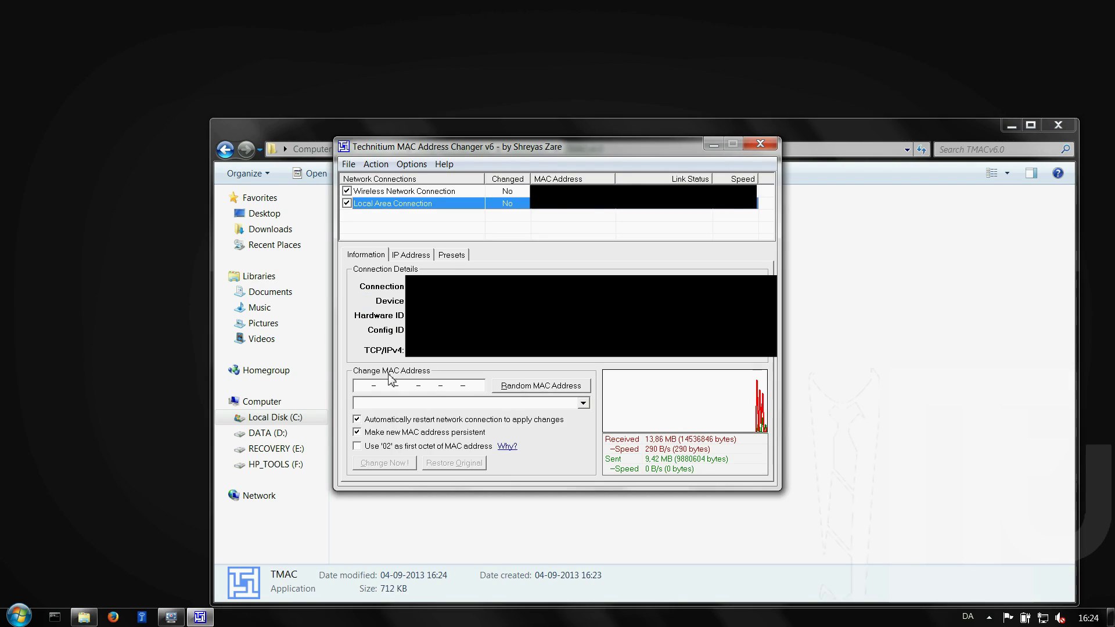
click(515, 386)
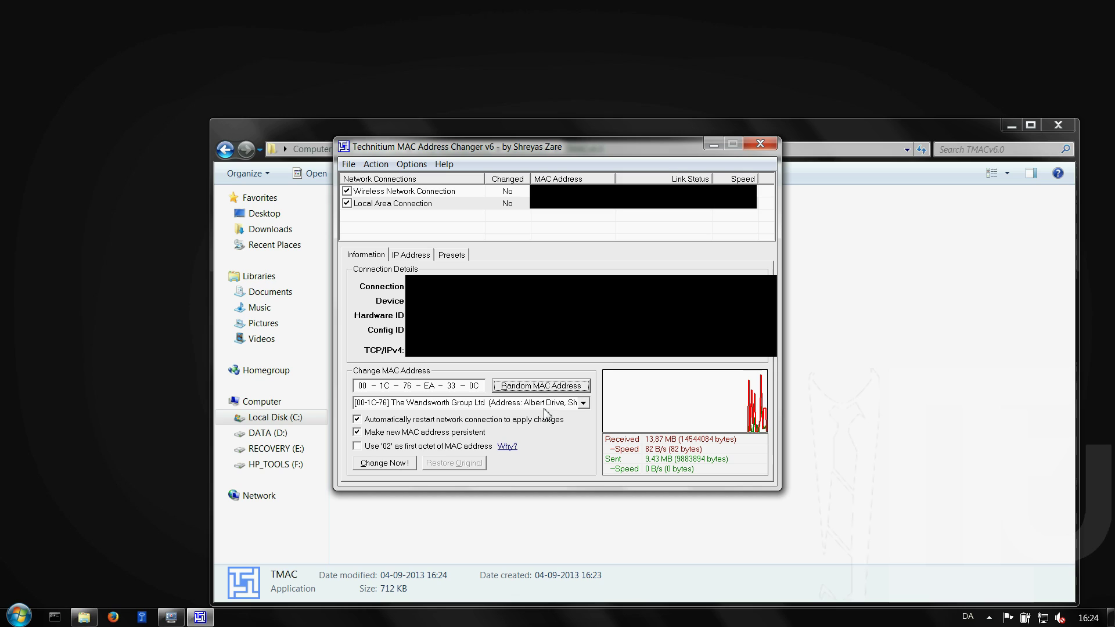
click(387, 465)
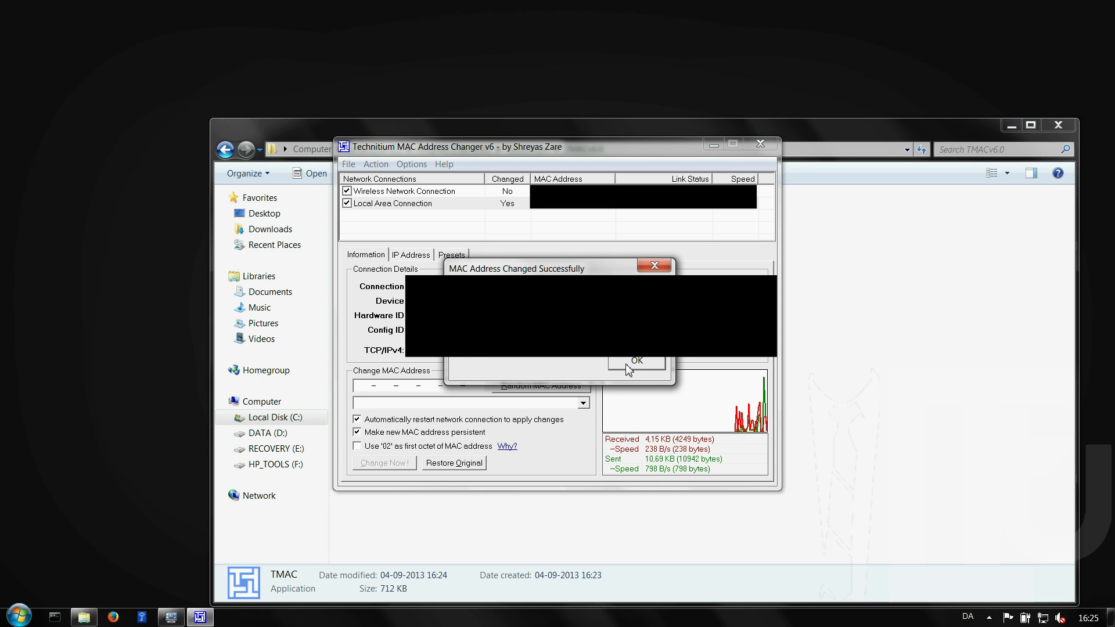
click(628, 362)
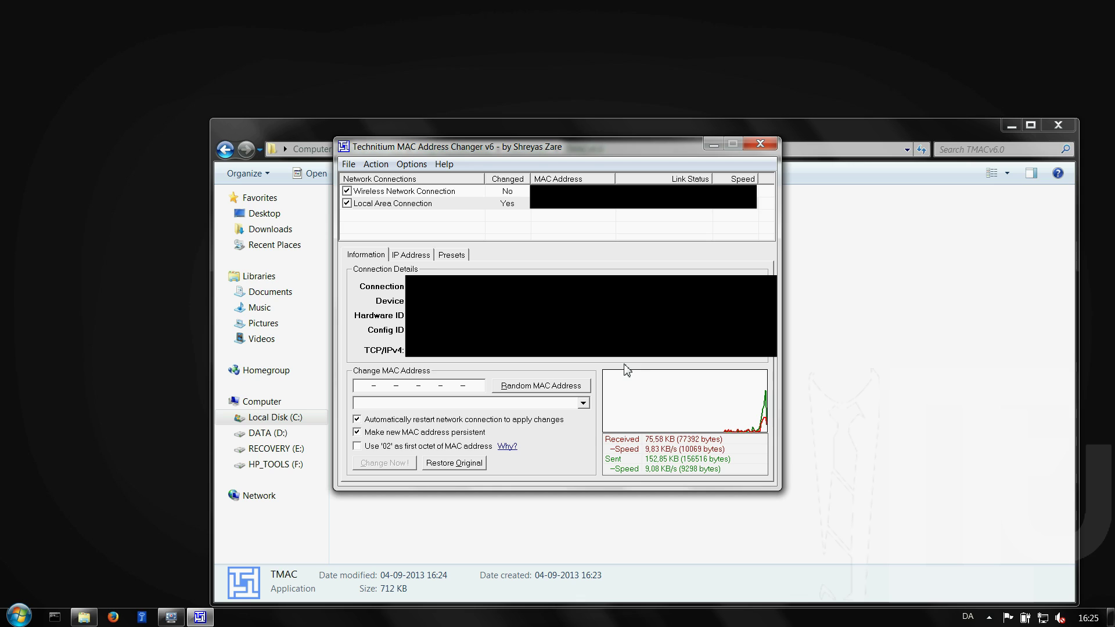
Step: Restore the Local Area Connection's original MAC address
click(532, 206)
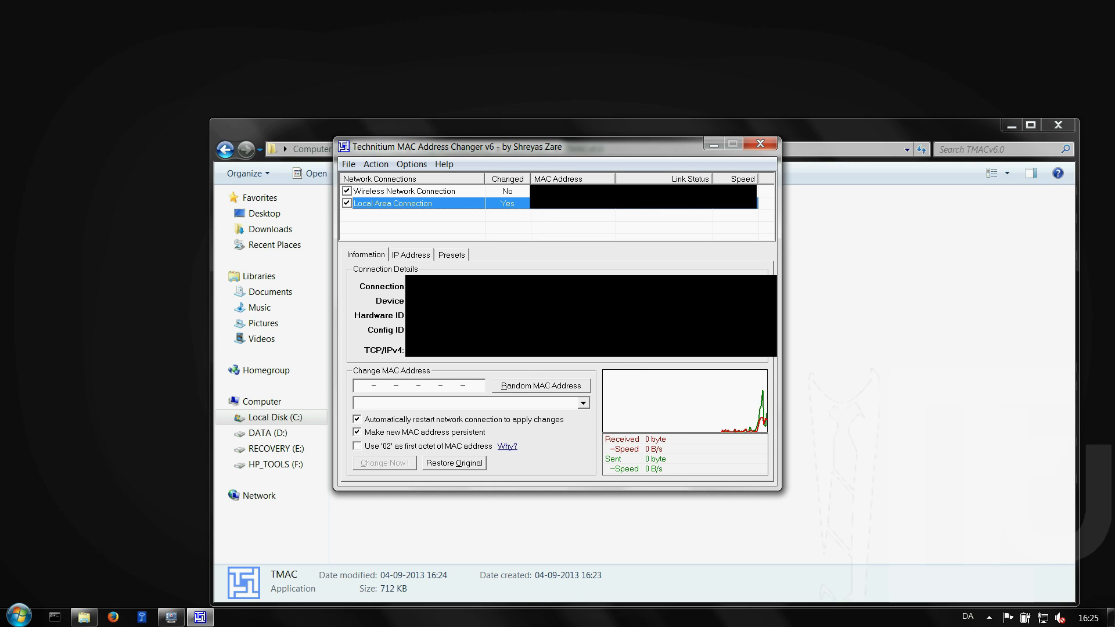
click(456, 465)
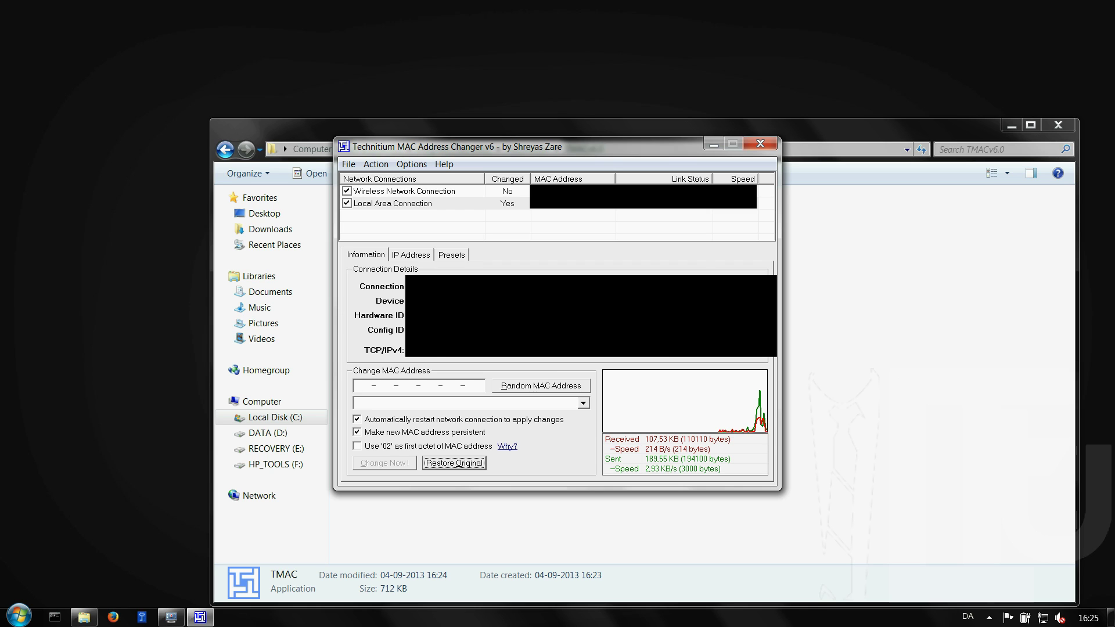
click(642, 364)
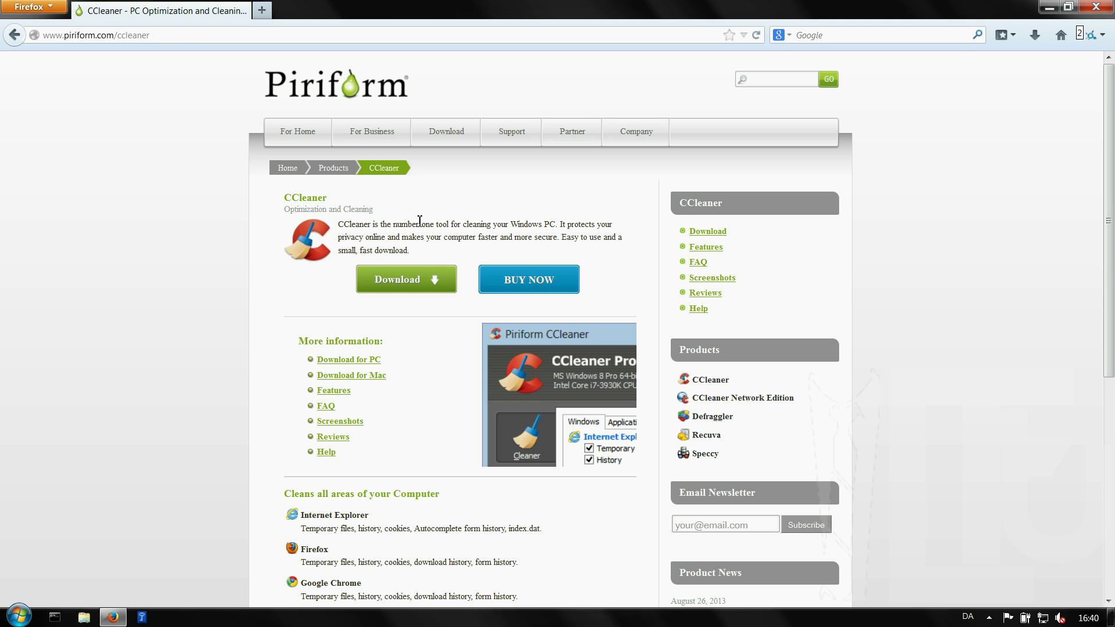
Step: Save the free CCleaner setup file from Download.com
click(410, 279)
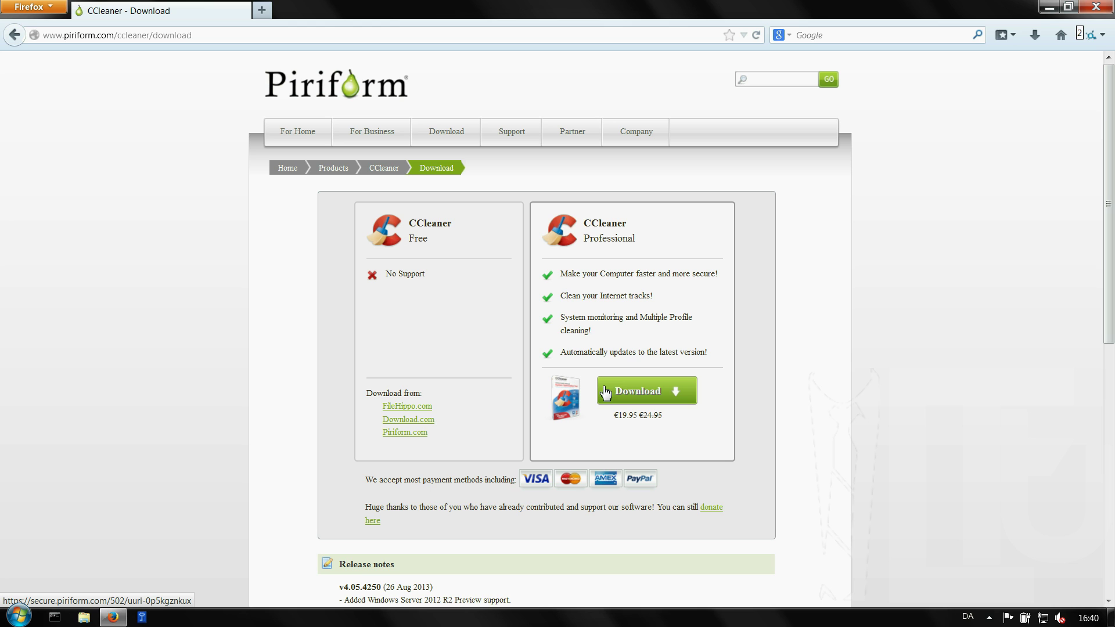
click(438, 139)
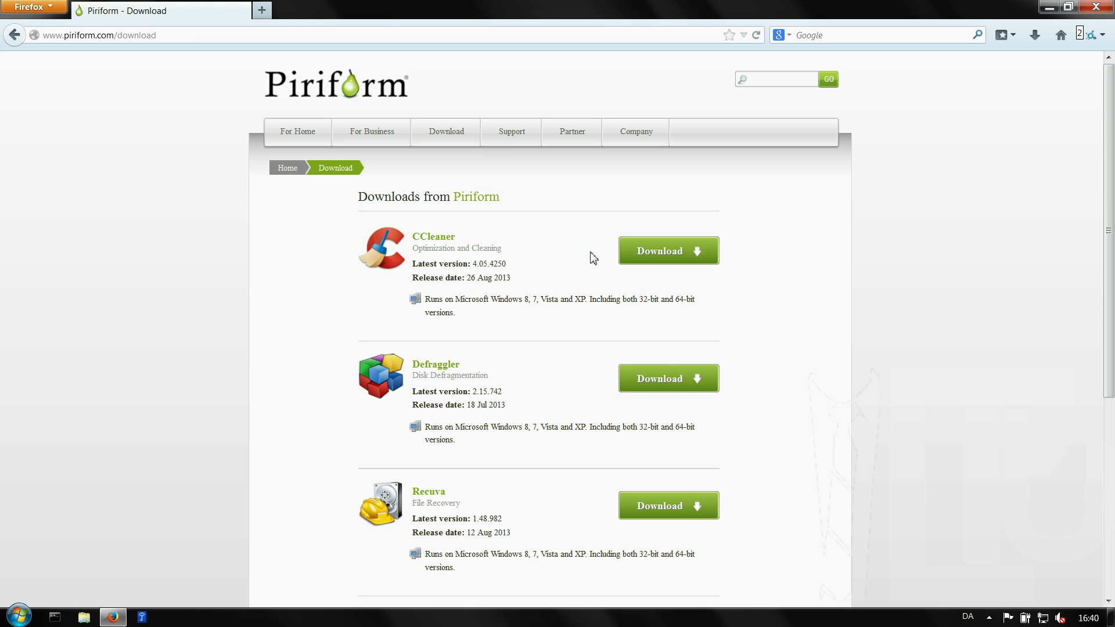
key(alt+Left)
click(409, 422)
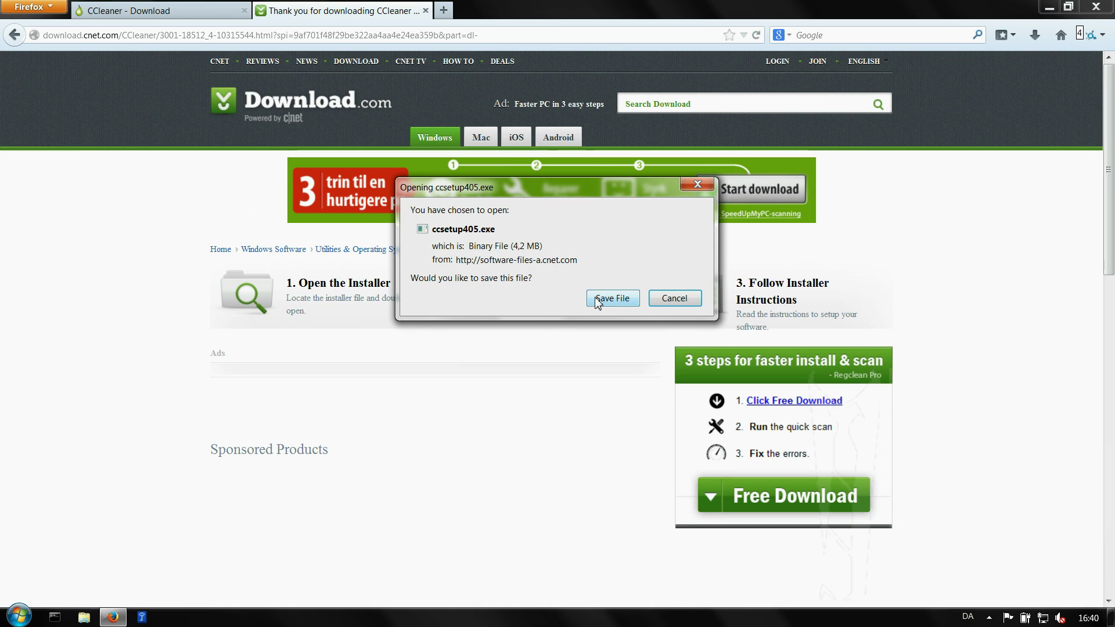
click(600, 299)
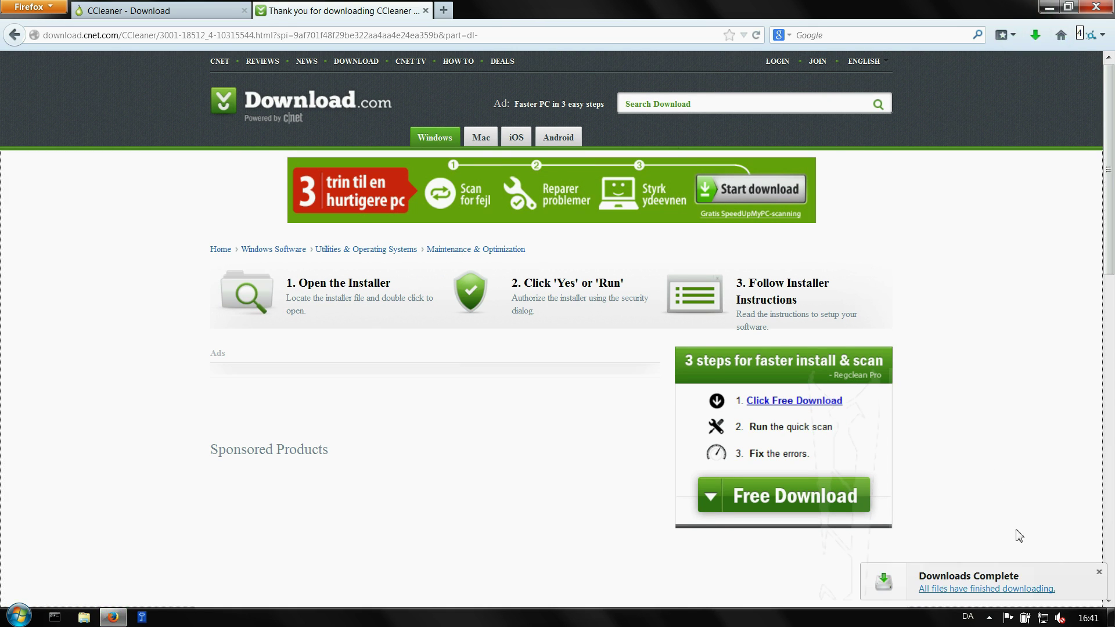
Step: Run the downloaded ccsetup405.exe and close the download tabs
click(964, 588)
double_click(418, 46)
key(ctrl+w)
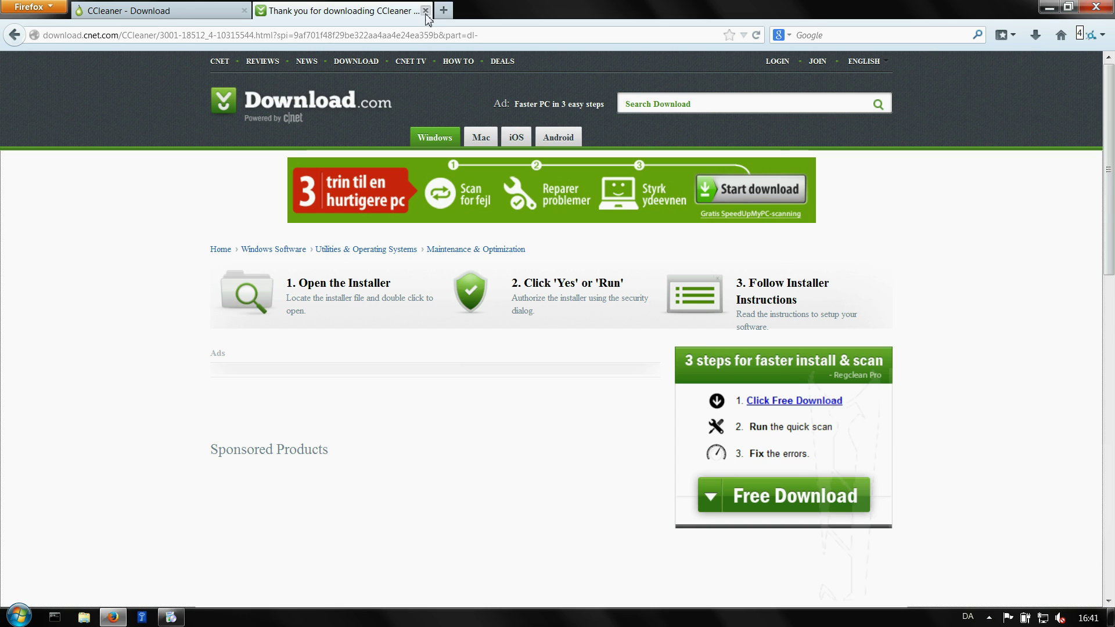
key(ctrl+w)
click(1048, 8)
Step: Install CCleaner without desktop or Start menu shortcuts and without Google Chrome
click(686, 425)
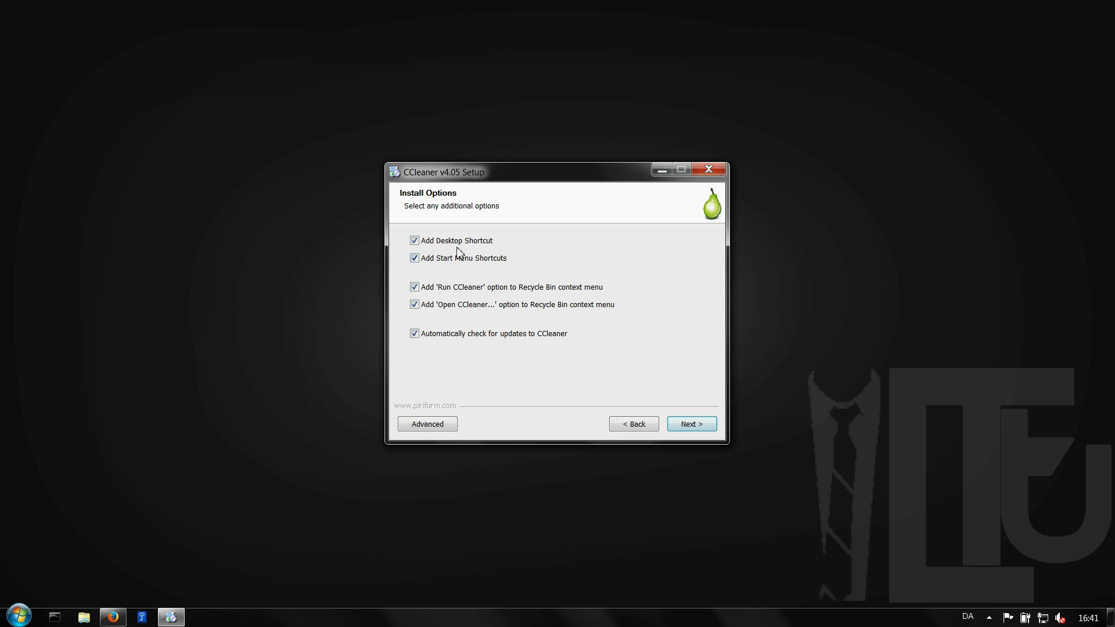
click(459, 240)
click(462, 258)
click(692, 424)
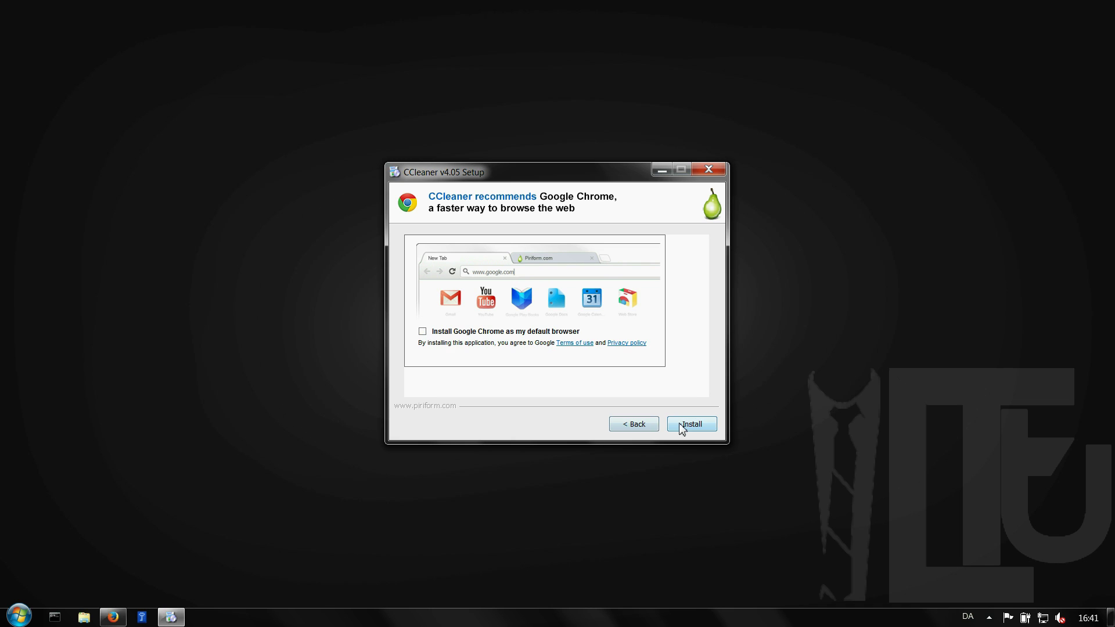
click(688, 425)
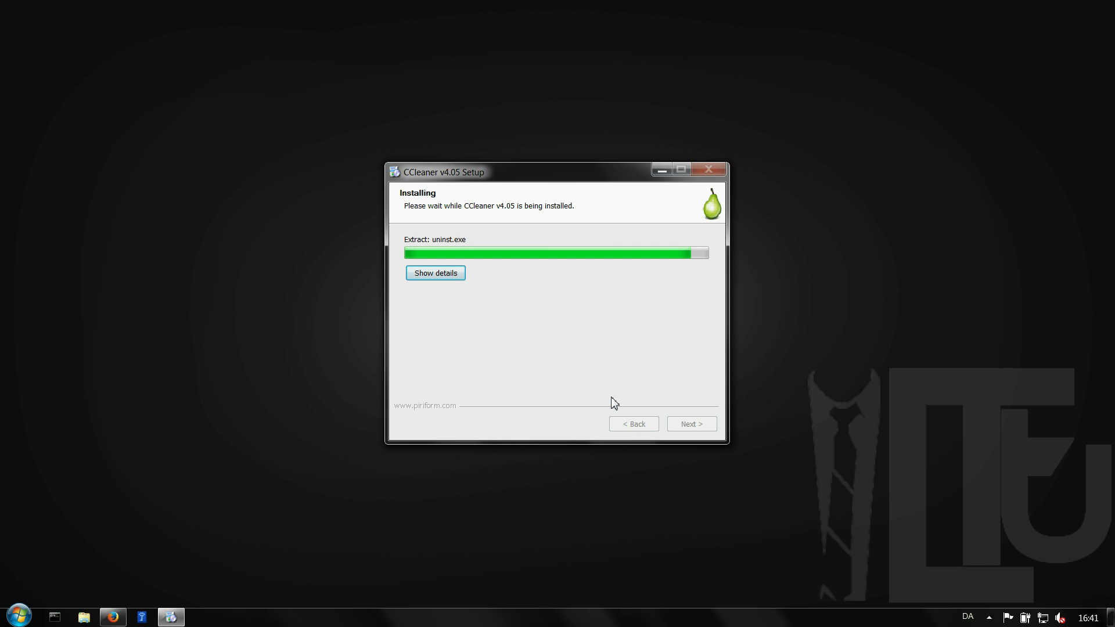
click(688, 421)
Step: Download the stable Eraser 6.0.10.2620 build from eraser.heidi.ie's Downloads page
click(113, 617)
click(247, 35)
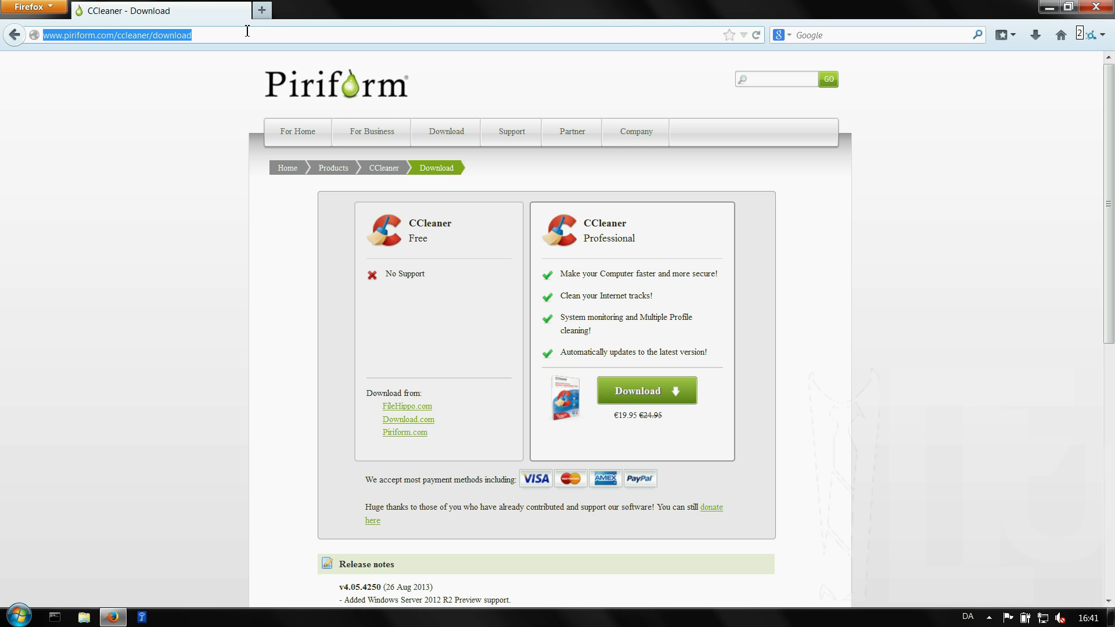
text(eraser.heidi.ie)
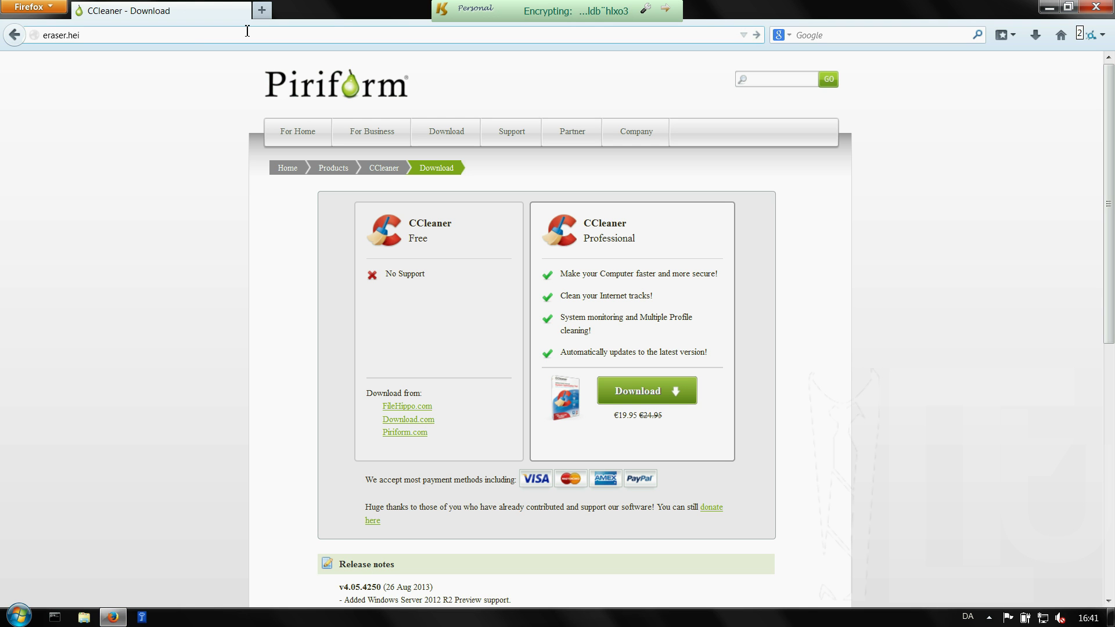
key(Return)
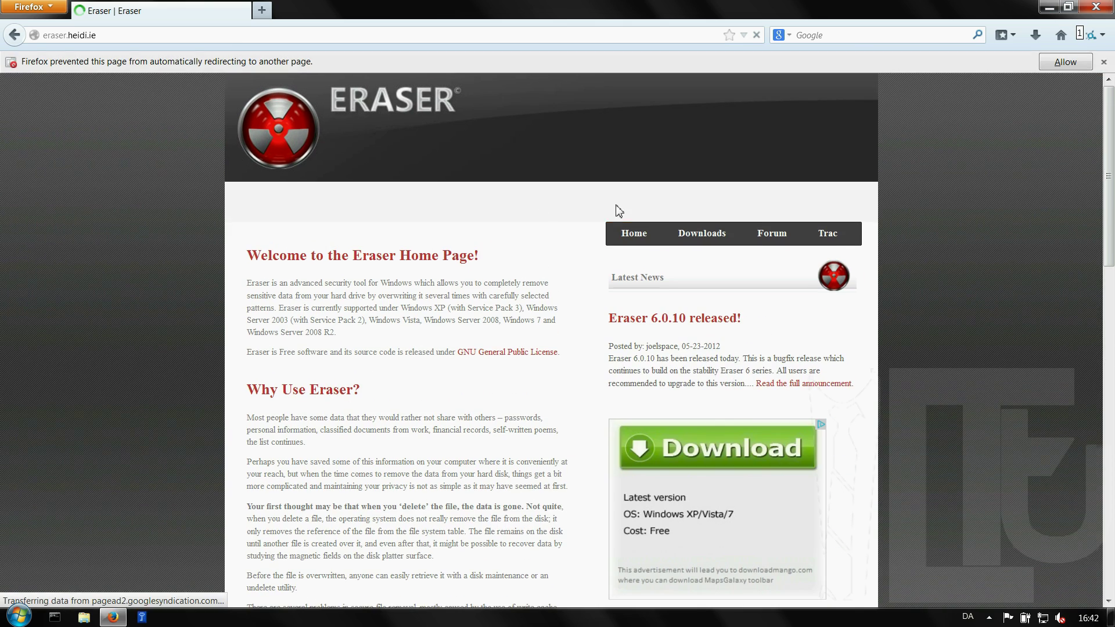
click(706, 238)
scroll(466, 282, down, 3)
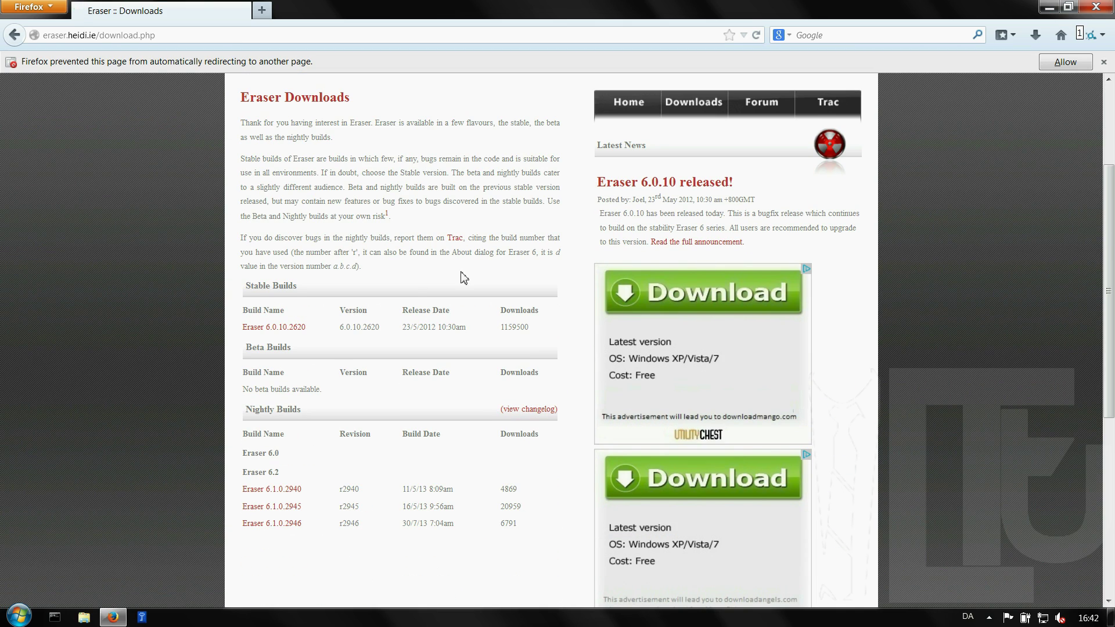
click(303, 328)
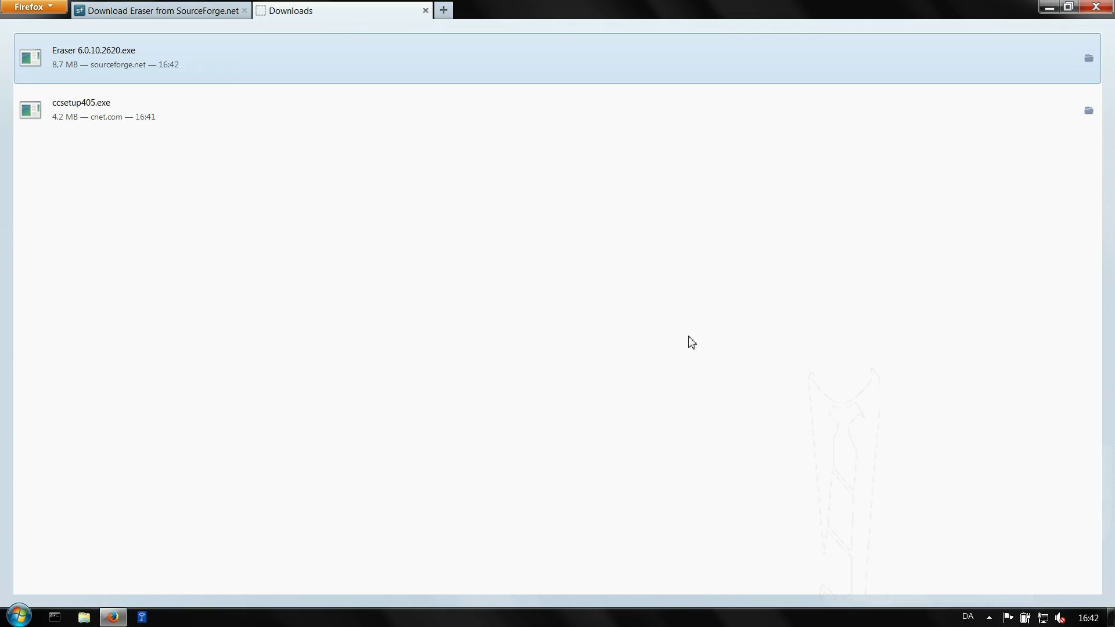
Step: Install Eraser with a custom setup and default components, then open its Settings
click(634, 425)
click(401, 389)
click(634, 424)
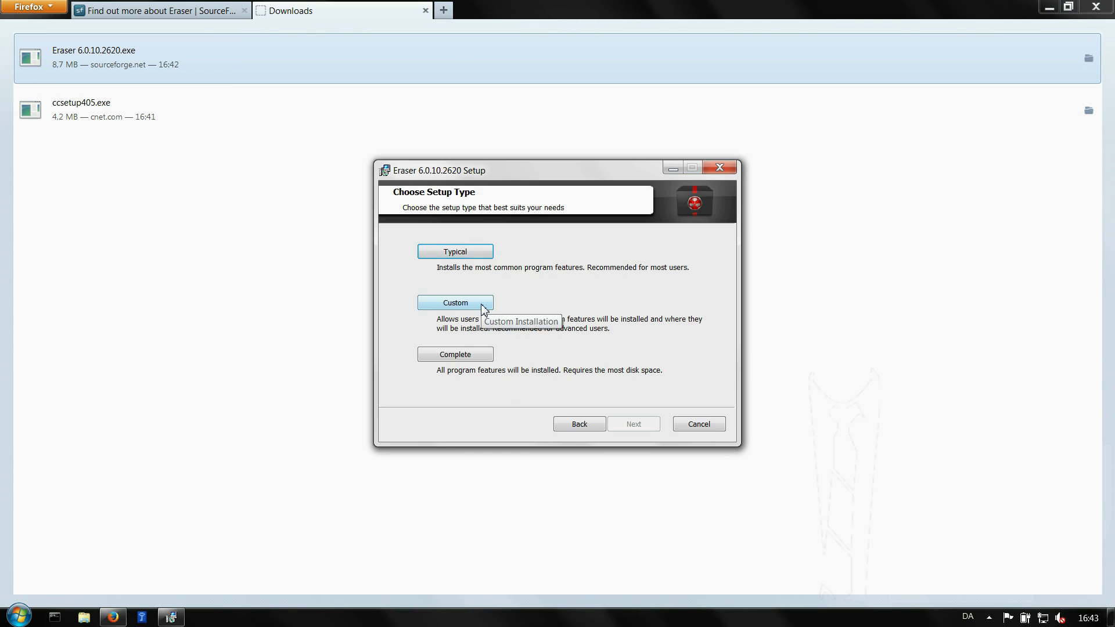
click(481, 305)
click(634, 424)
click(635, 426)
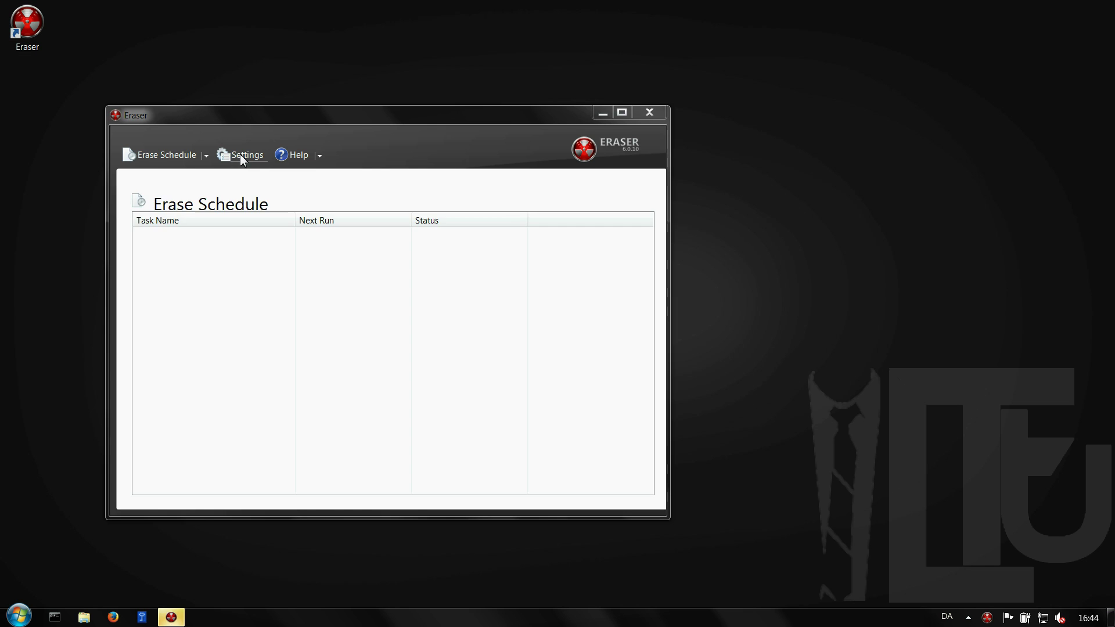
click(241, 156)
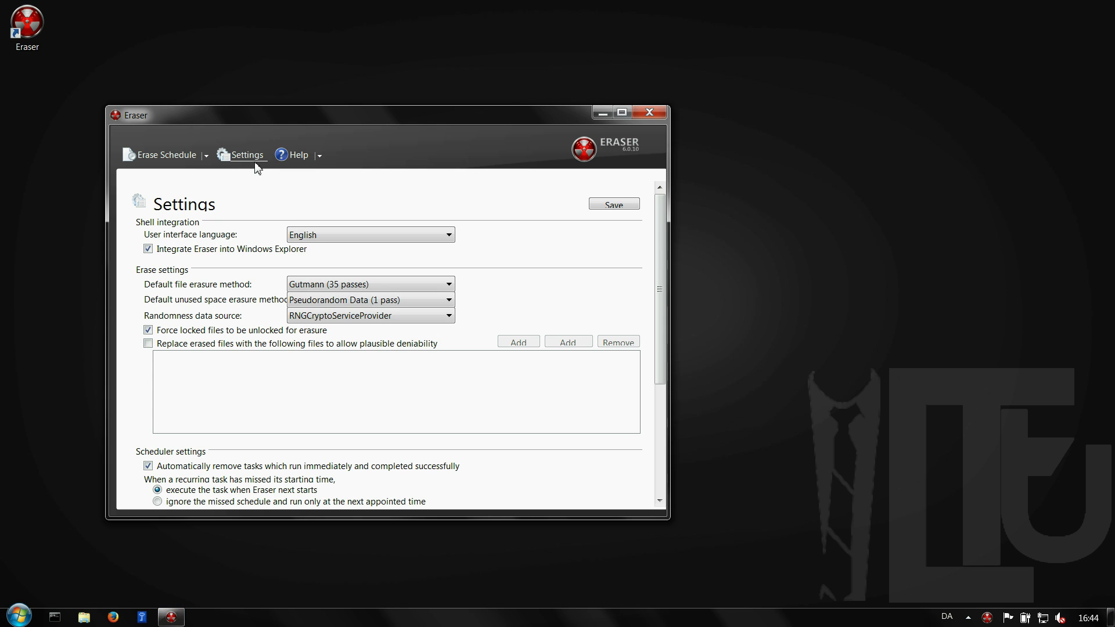
Step: Save Eraser settings with Pseudorandom Data (1 pass) for unused space and RNGCryptoServiceProvider randomness
click(370, 301)
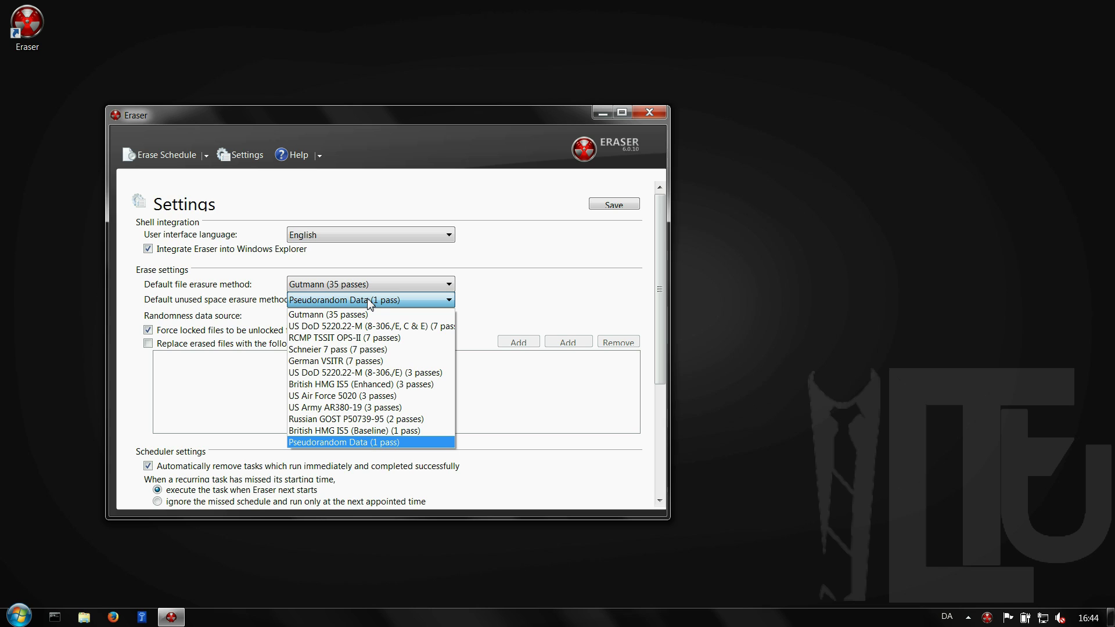
click(370, 302)
click(356, 317)
click(354, 328)
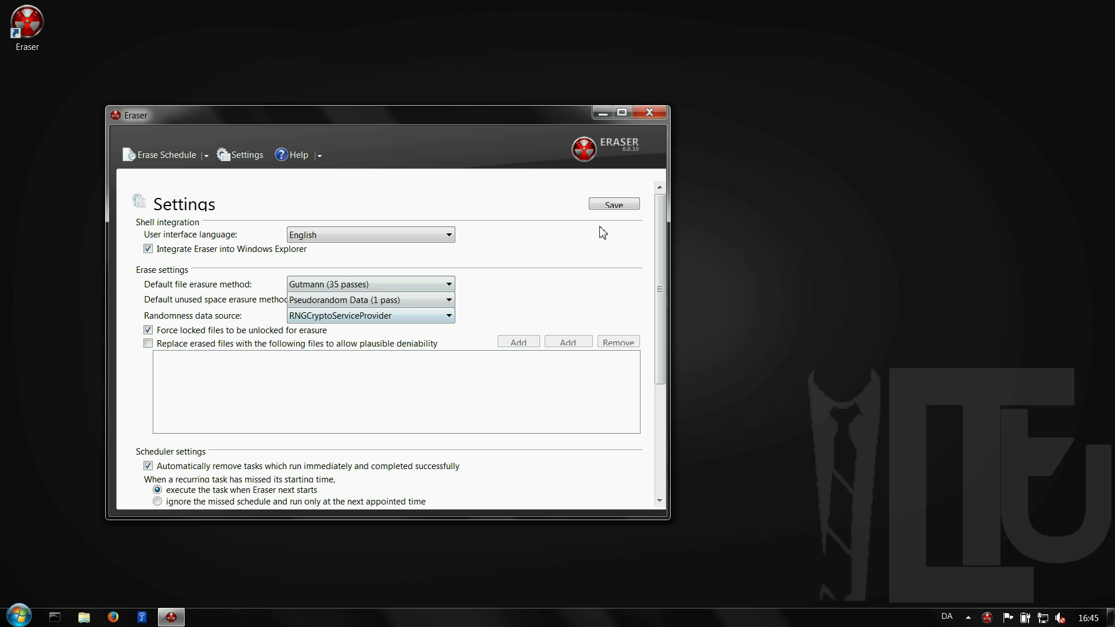
click(610, 207)
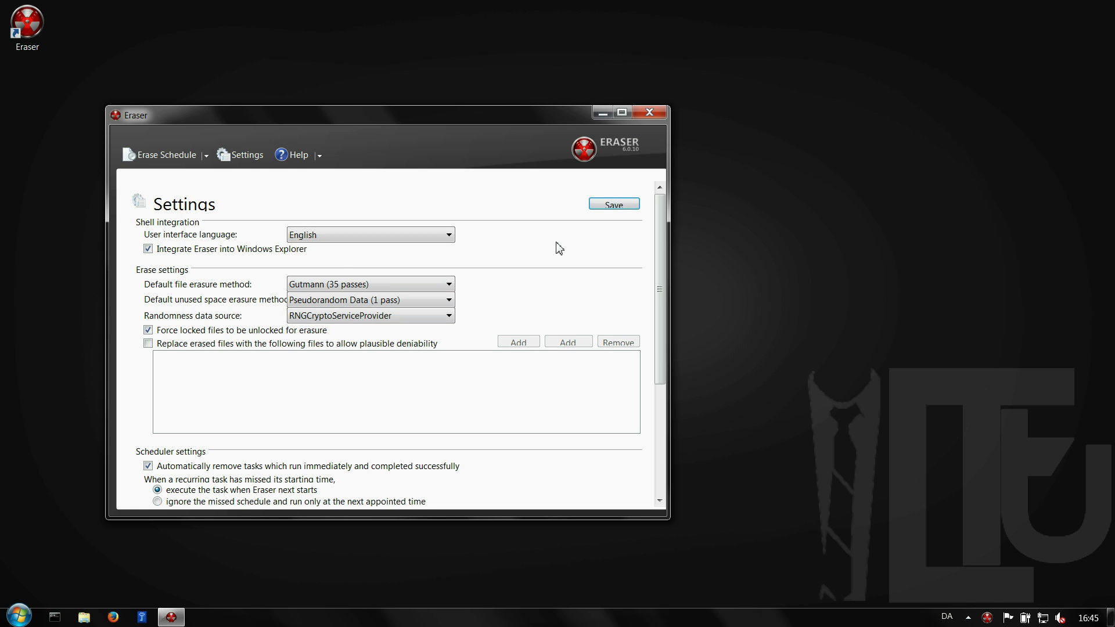
Step: Close the Eraser window to return to the desktop
click(649, 115)
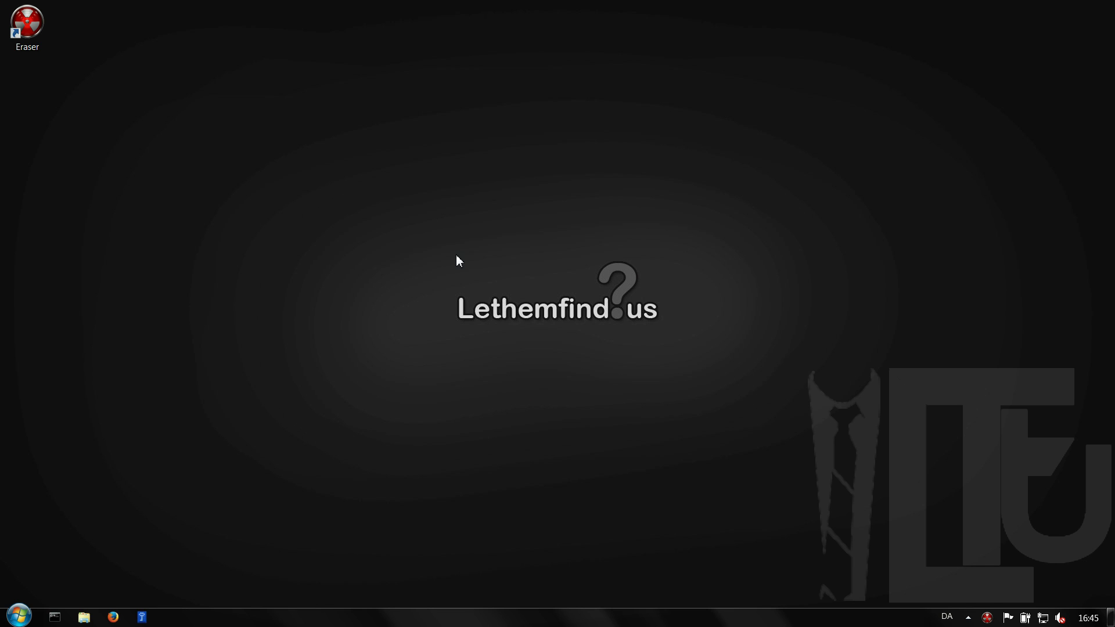